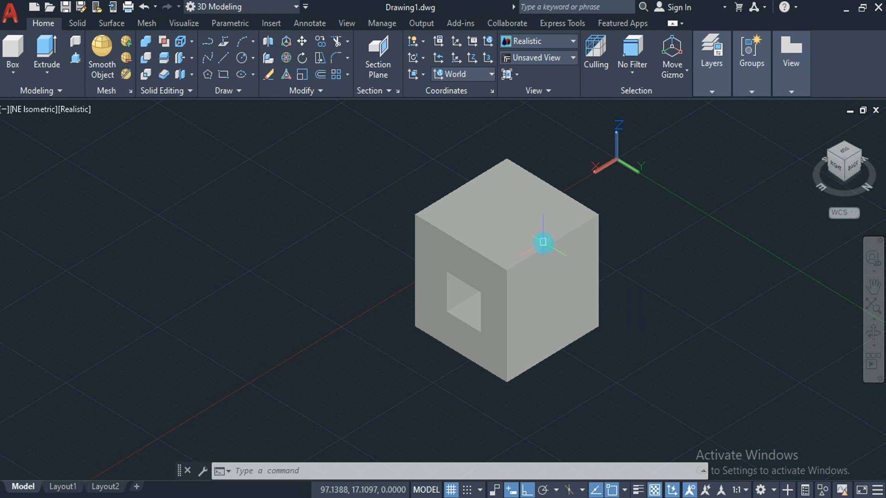
Open the Materials Browser.
type("mat")
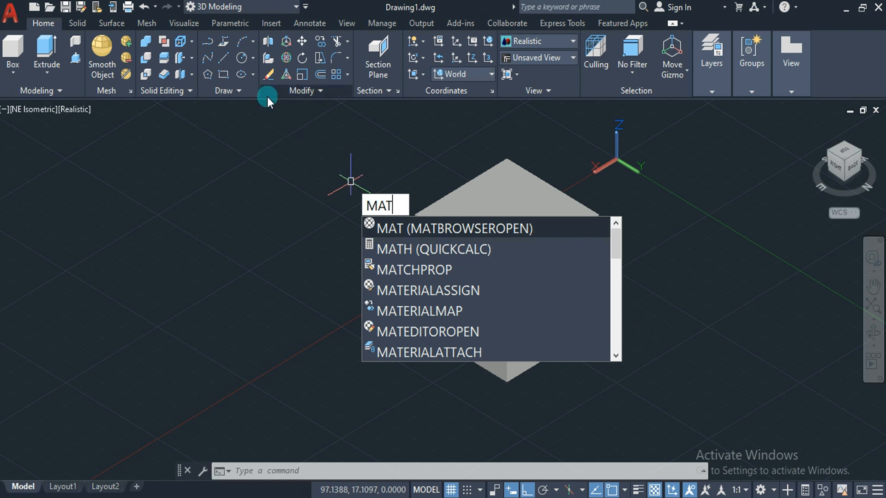
left_click(193, 26)
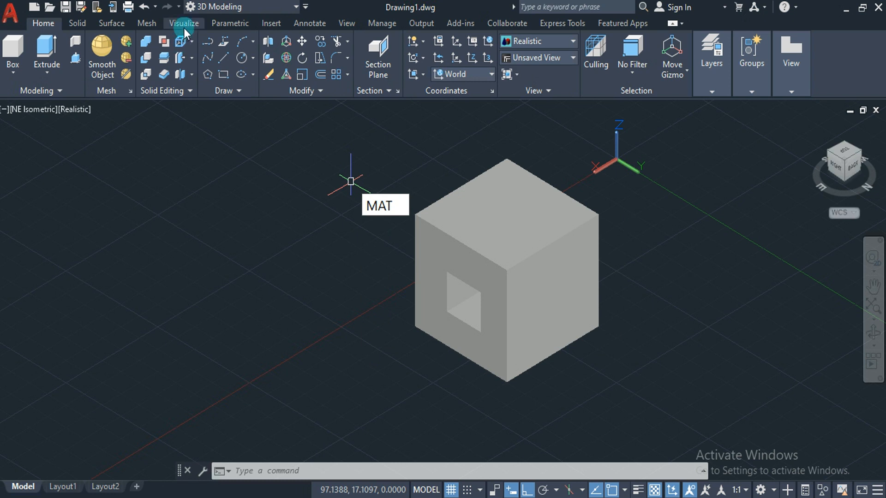
left_click(183, 28)
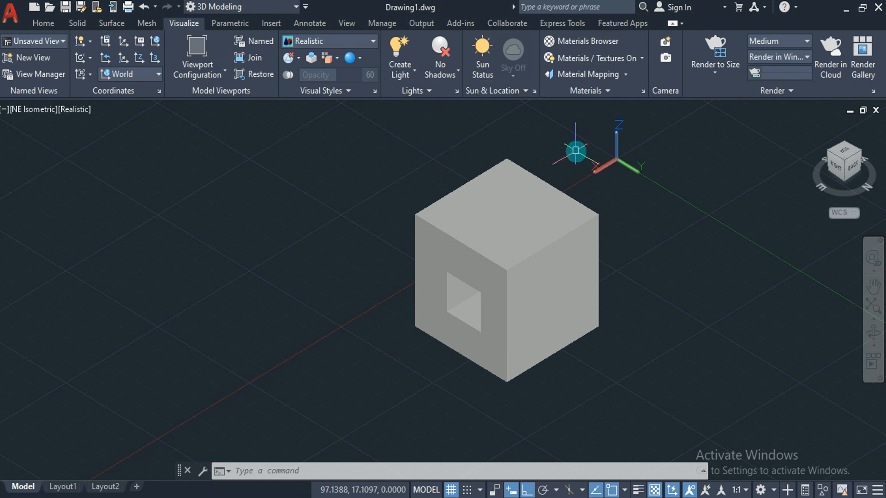
mouse_move(481, 193)
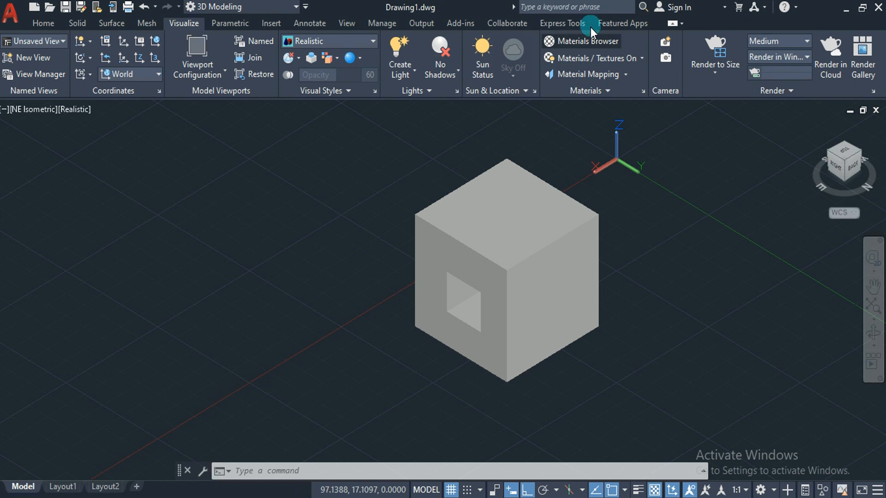
left_click(583, 43)
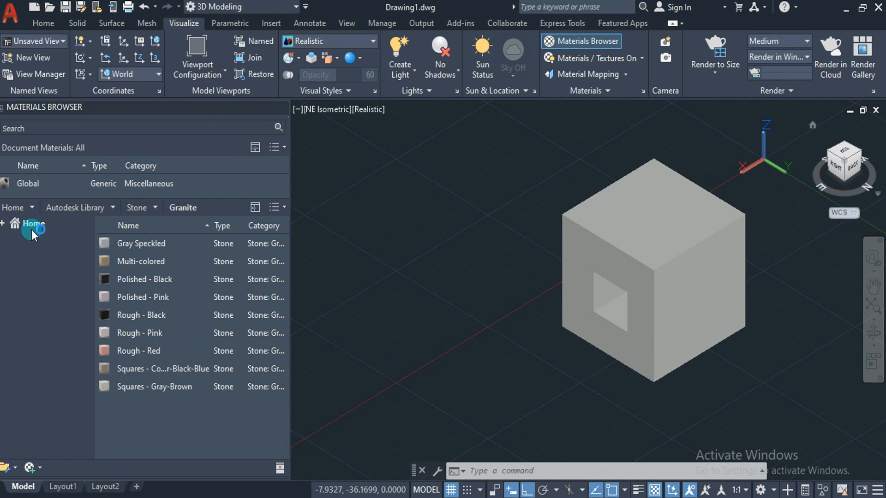
Expand the Autodesk Library and look through its Concrete, Fabric and Flooring materials.
left_click(3, 224)
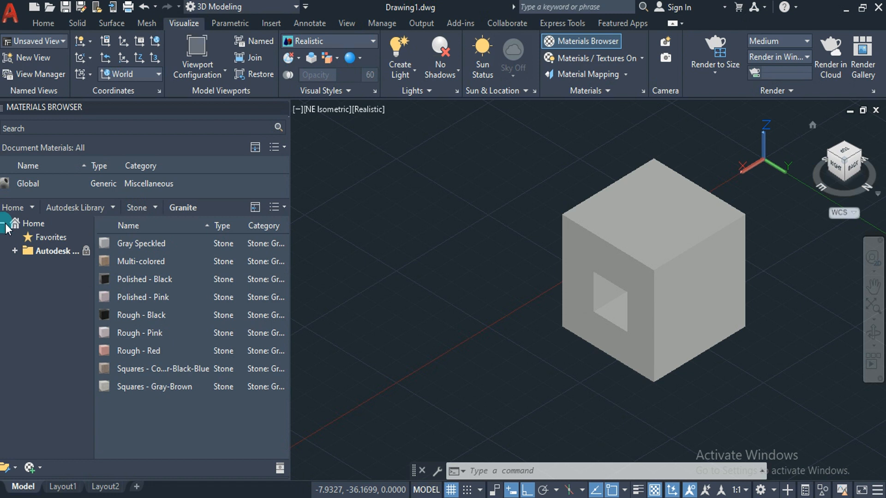
left_click(16, 251)
mouse_move(90, 268)
left_mouse_down()
mouse_move(90, 298)
mouse_move(91, 273)
left_mouse_up()
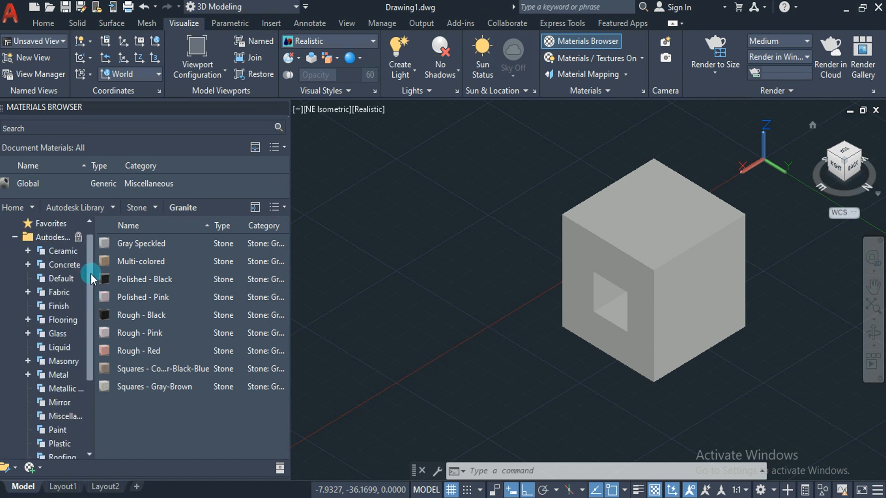
left_click(28, 265)
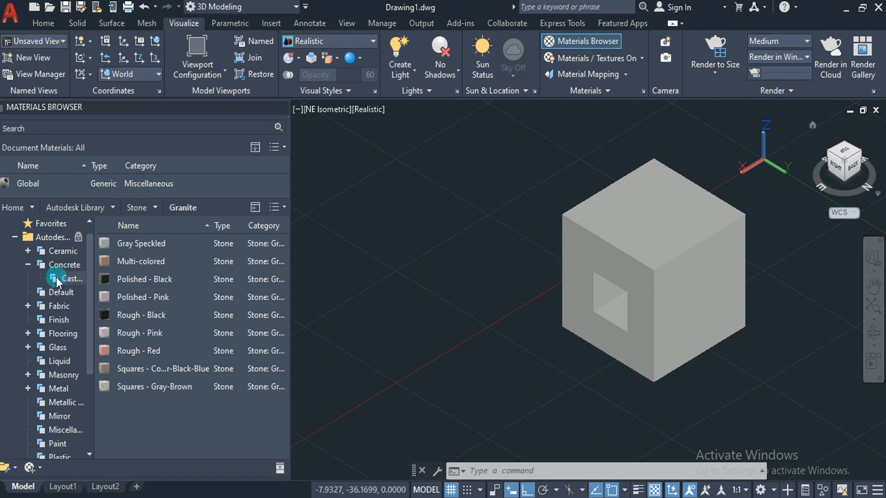
left_click(65, 306)
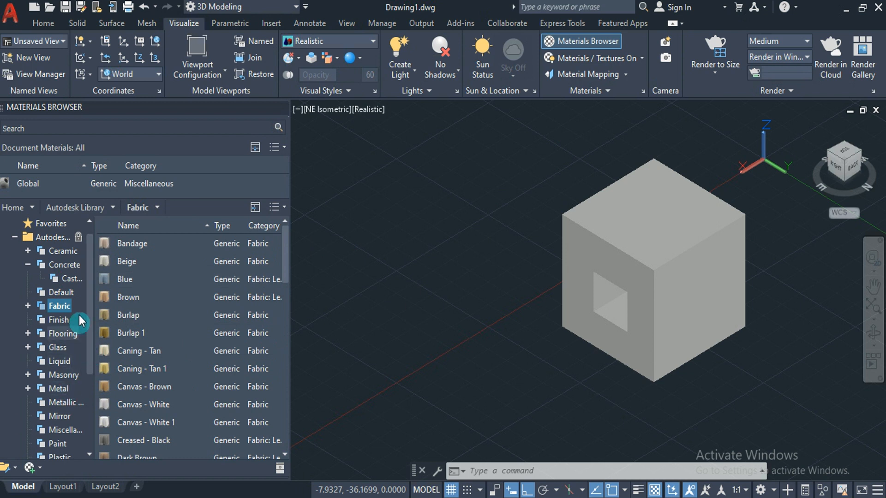
left_click(62, 335)
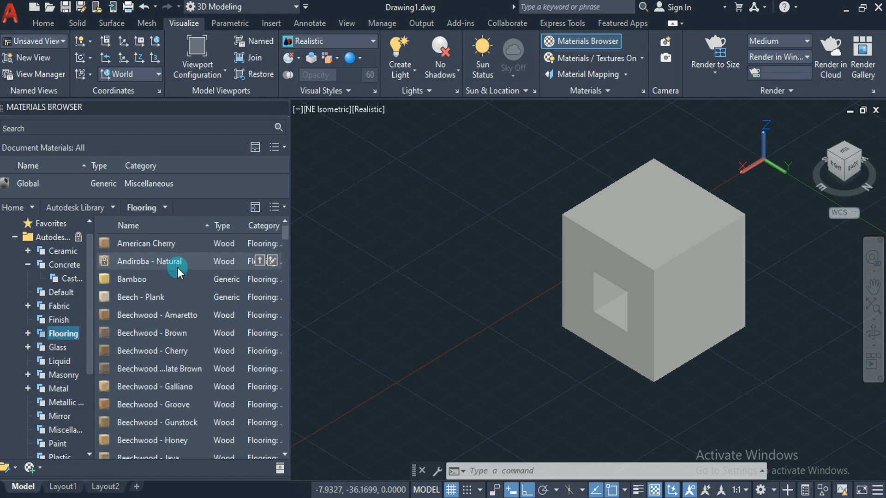
left_click_drag(286, 231, 283, 343)
scroll(282, 342, "down", 2)
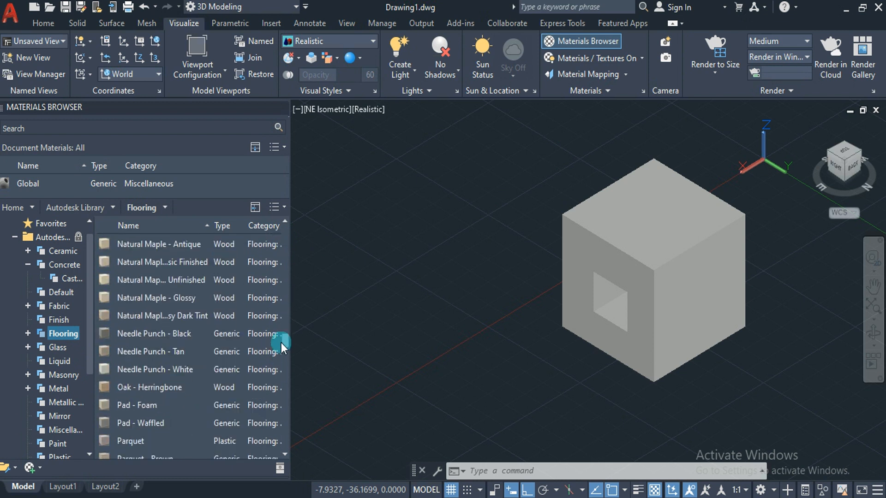
Expand the Flooring category to its Stone materials and try to assign Marble - White-Green to the cube.
left_click(27, 334)
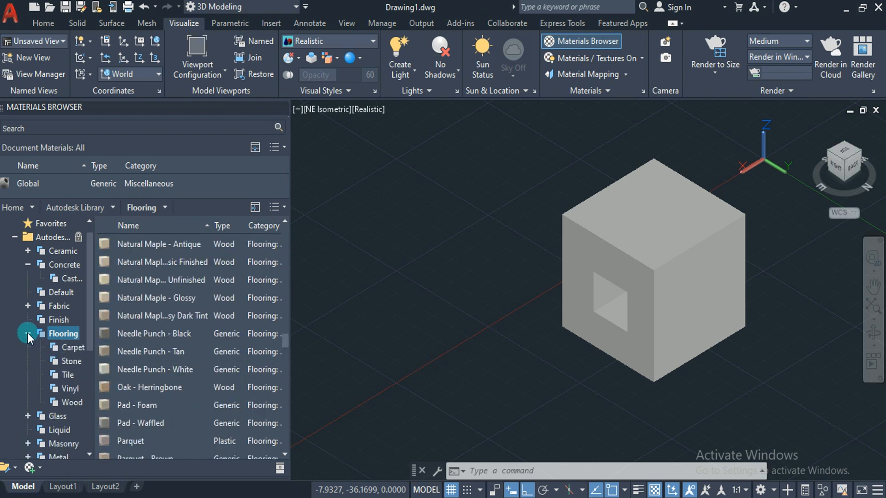
left_click(72, 347)
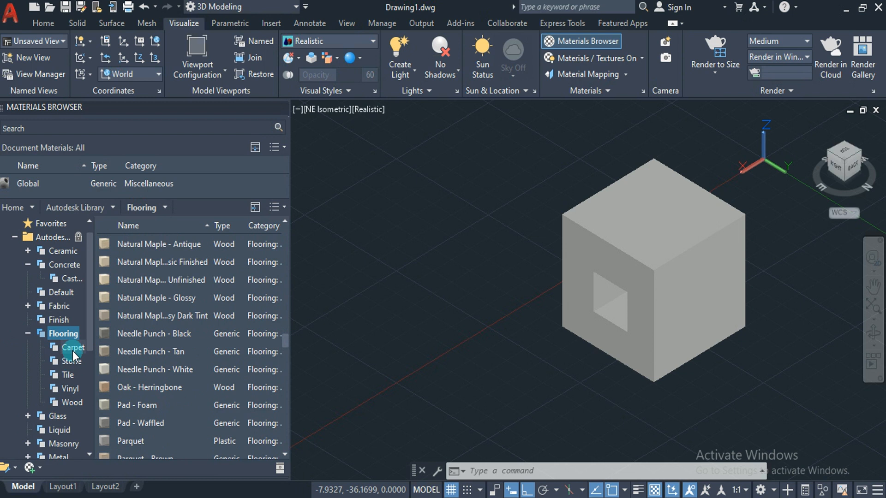
left_click(71, 362)
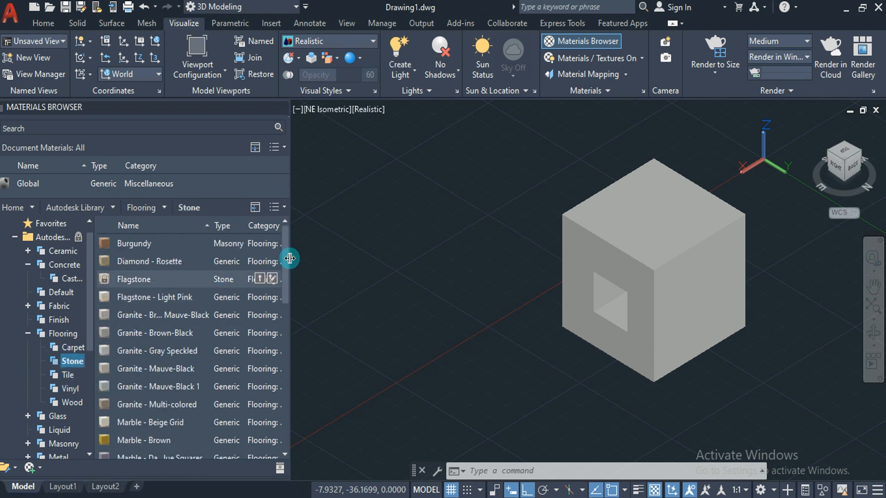
left_click_drag(287, 249, 285, 347)
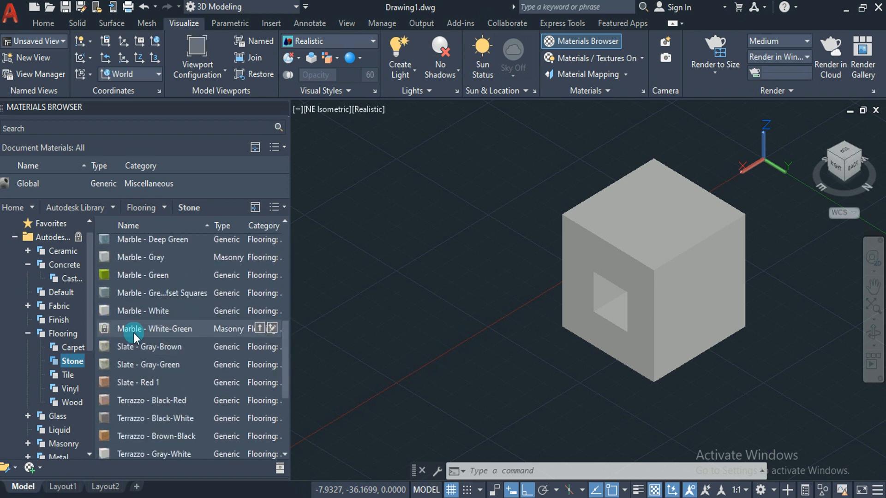
left_click_drag(133, 338, 654, 242)
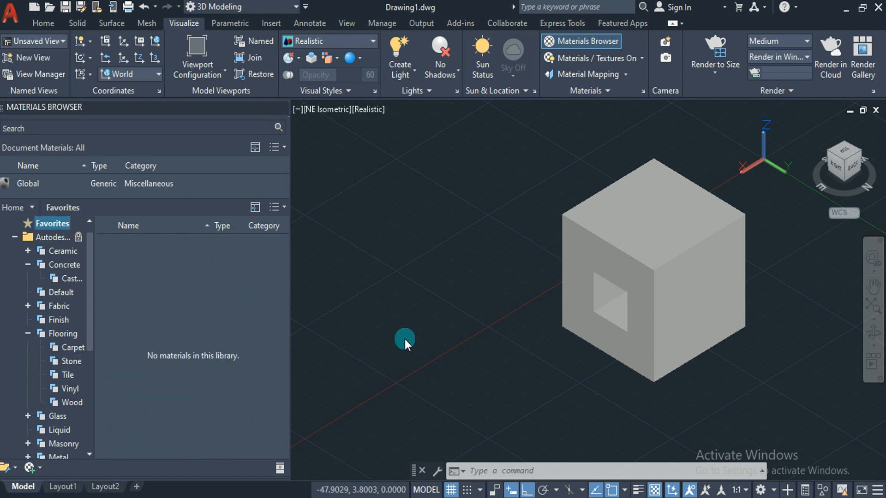
Assign the Marble - Brown material from the Flooring Stone library to the whole cube.
left_click(67, 362)
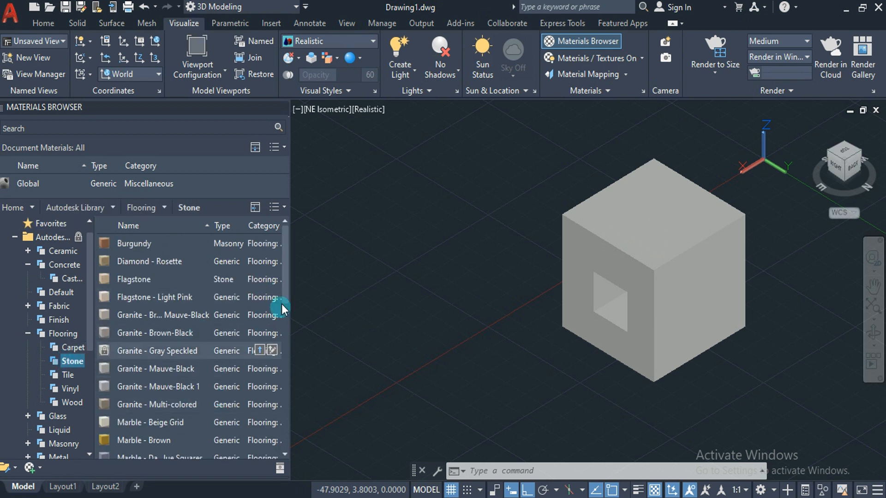
left_click_drag(287, 293, 287, 318)
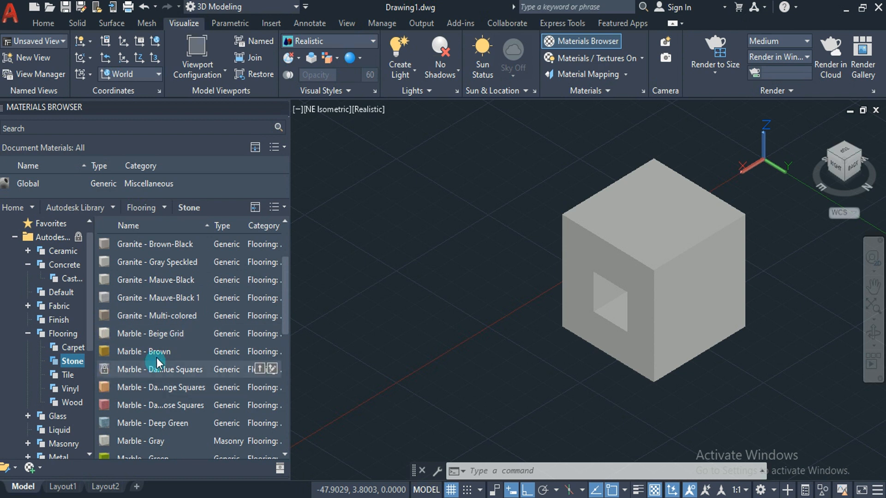
left_click_drag(158, 358, 432, 367)
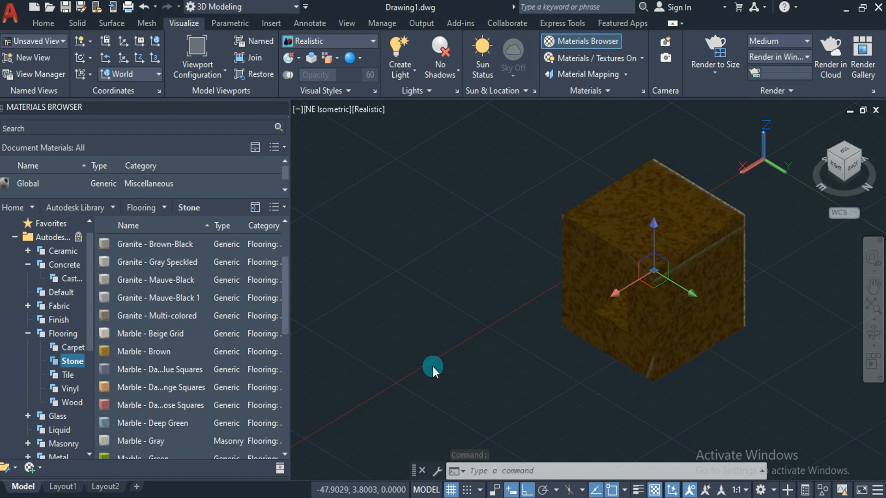
Assign the Marble - Dark Rose Squares material to the whole cube.
scroll(152, 272, "up", 1)
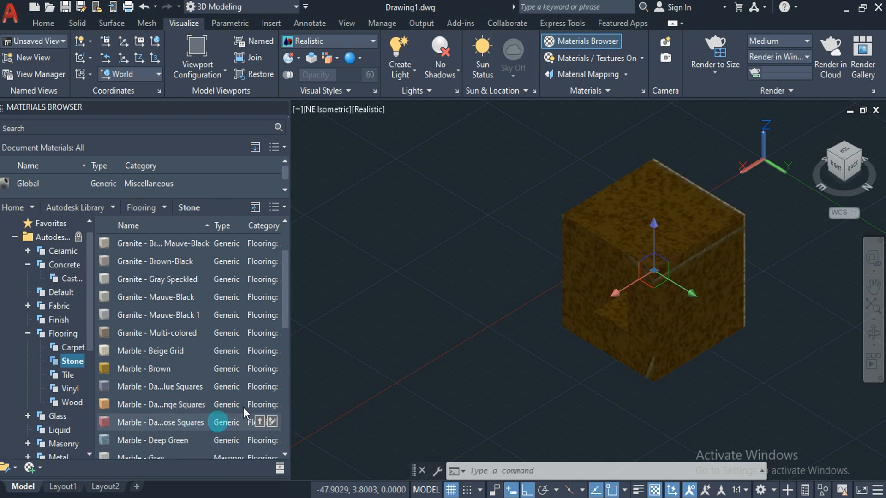
left_click(571, 279)
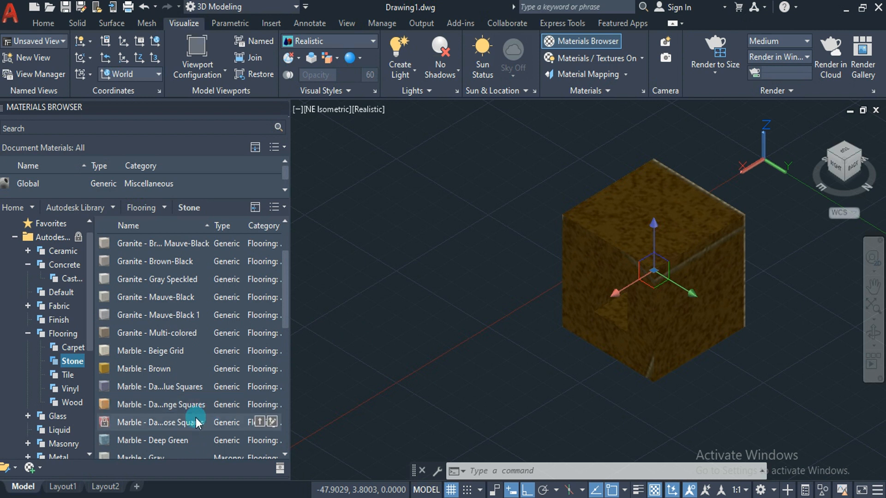
left_click_drag(196, 422, 641, 217)
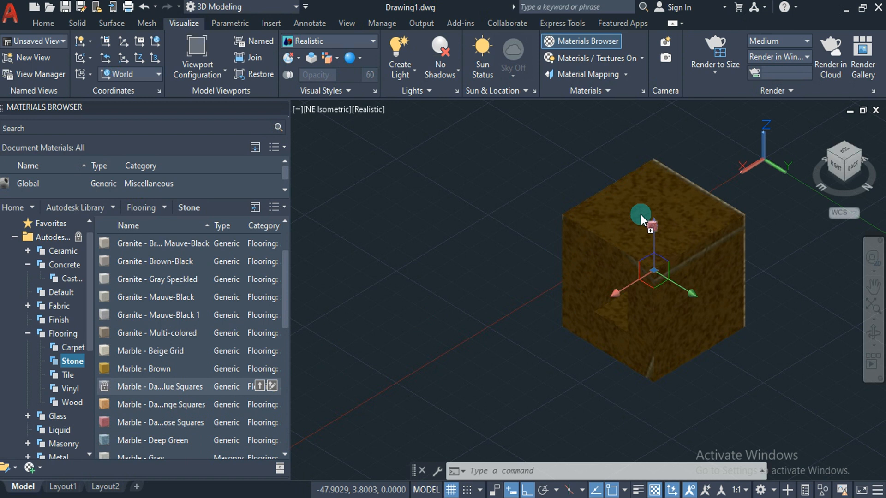
left_click_drag(640, 217, 580, 241)
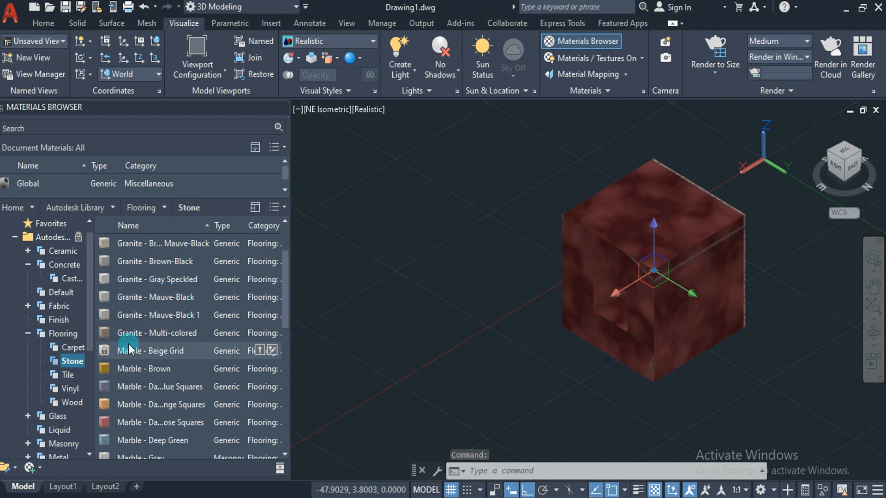
Assign the Marble - White-Green material to the cube's top face only and clear the selection.
left_click_drag(284, 295, 281, 344)
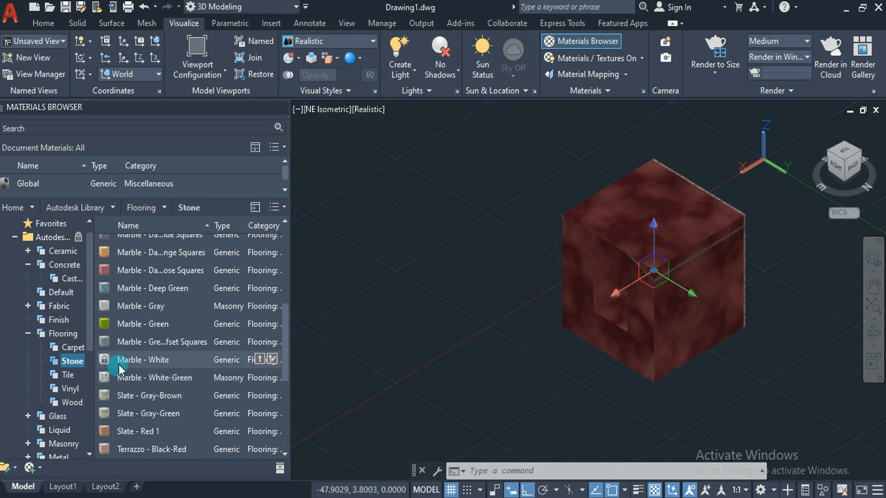
left_click_drag(127, 380, 616, 257)
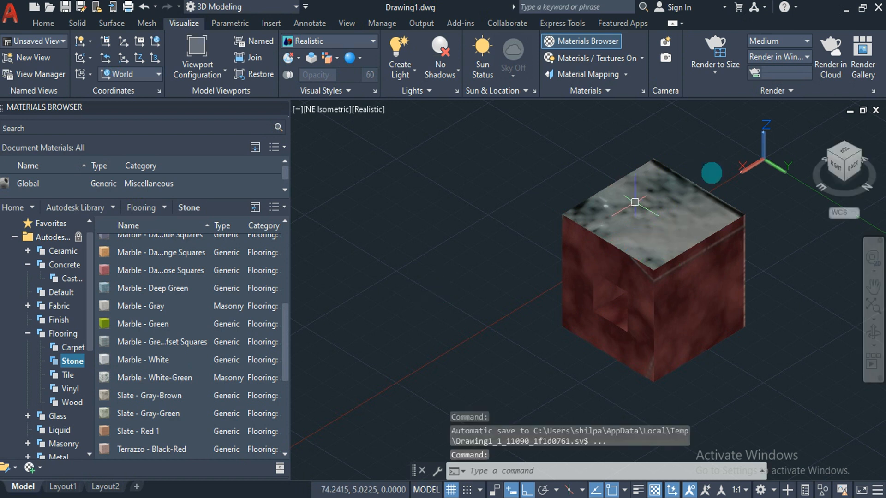
key("Escape")
left_click(829, 159)
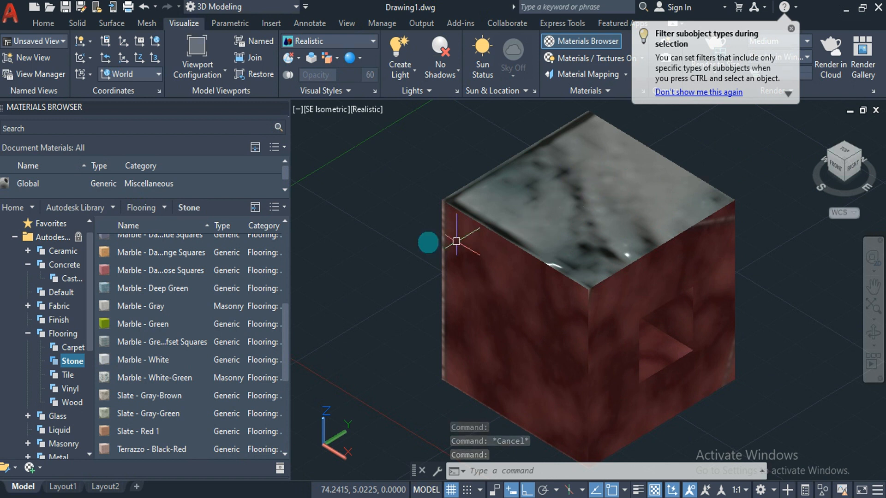
Set the texture sample size of the document's Marble - White-Green material to 25 wide and 25 high.
left_click_drag(122, 261, 118, 323)
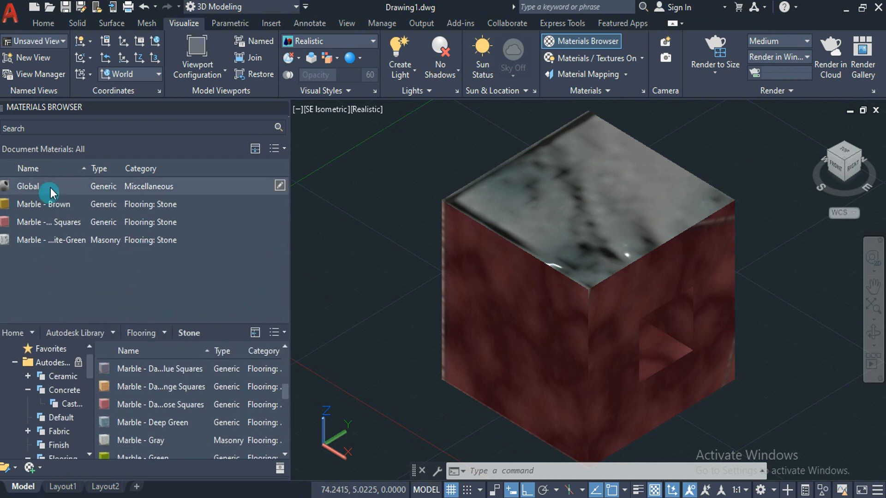
left_click(48, 239)
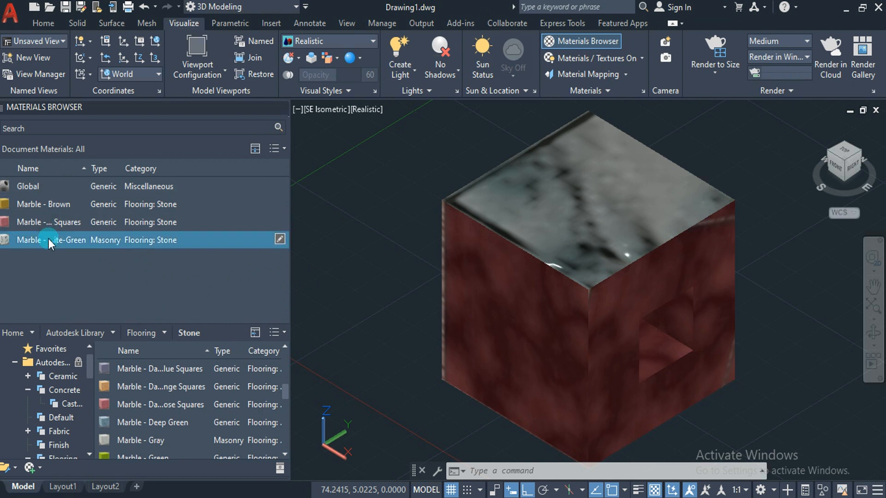
double_click(49, 239)
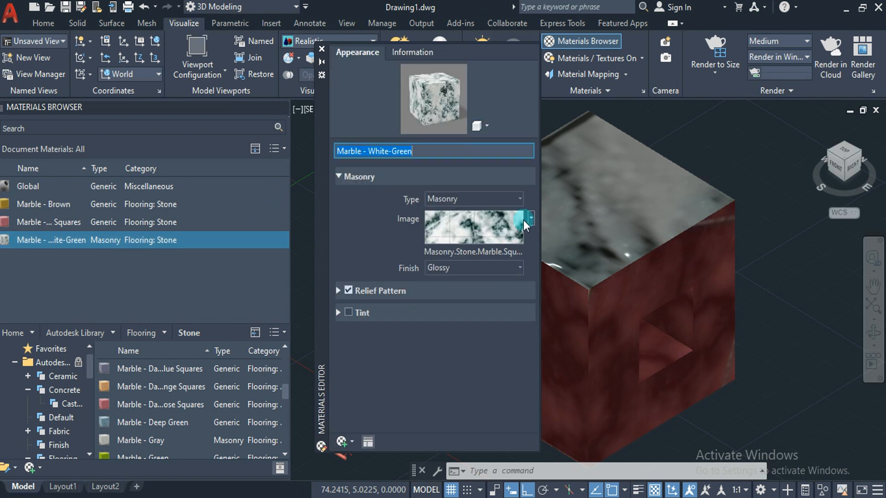
mouse_move(502, 231)
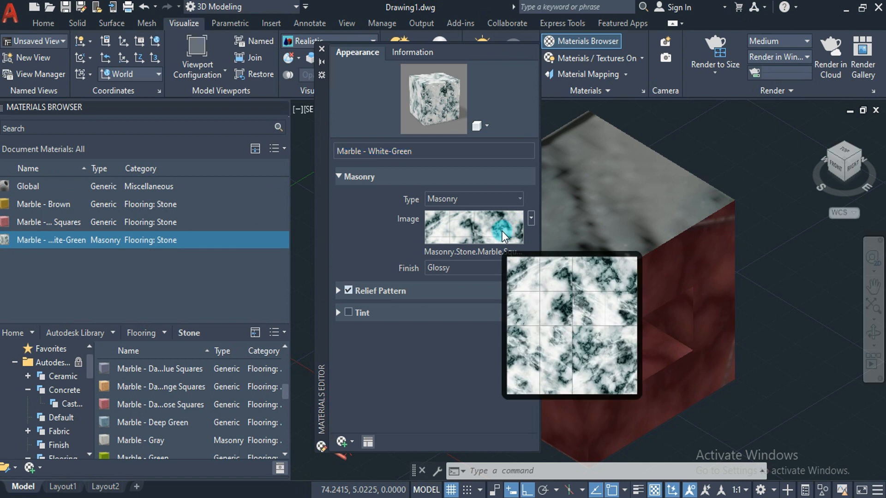
left_click(502, 231)
left_click(678, 207)
left_click_drag(734, 250, 738, 374)
left_click_drag(646, 373, 689, 389)
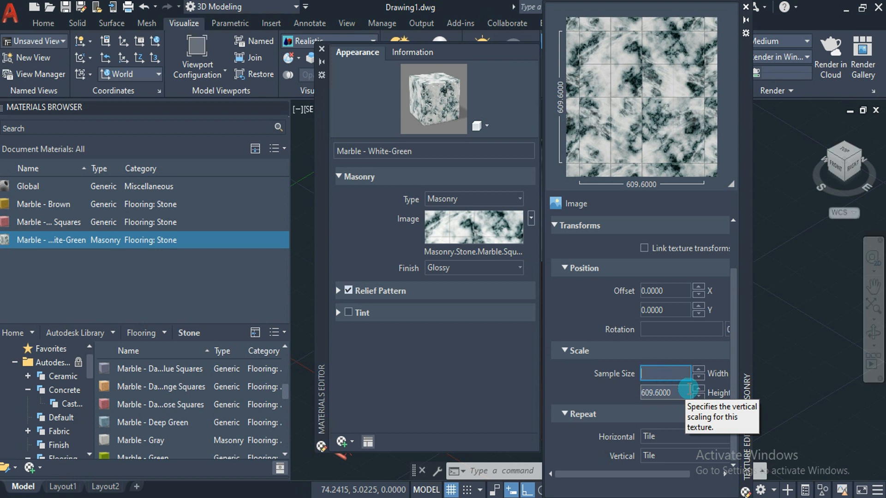
key("Tab")
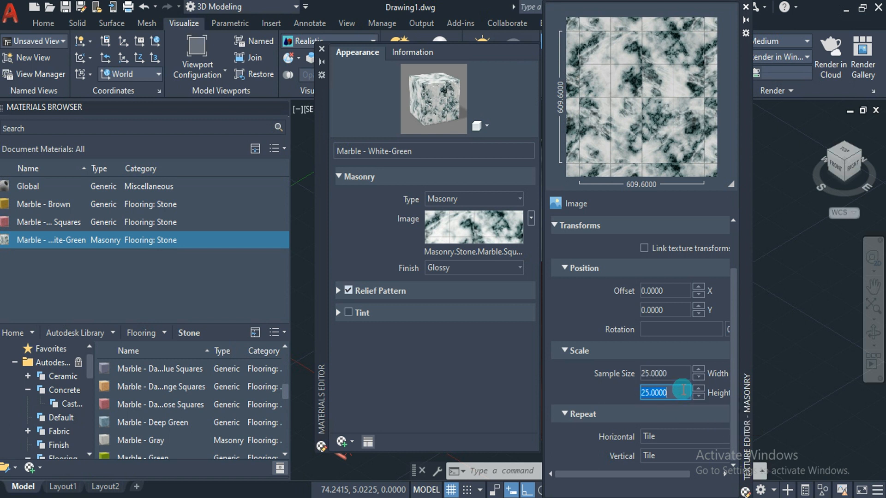
left_click(746, 7)
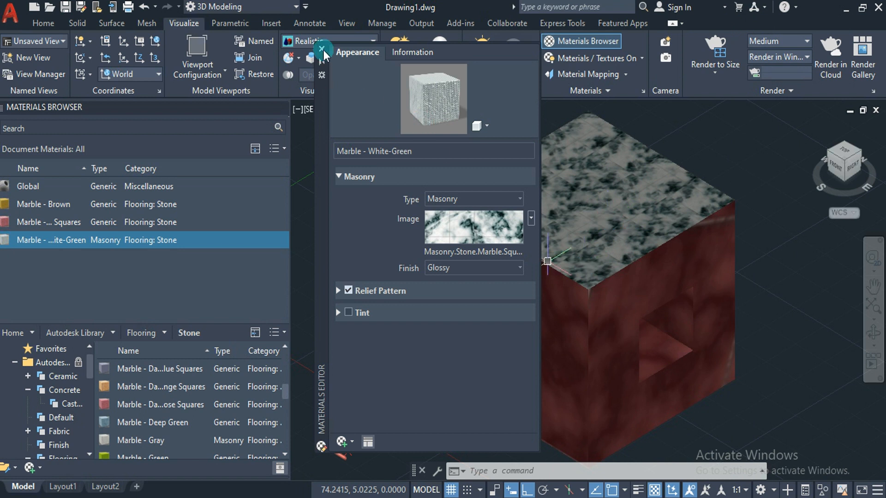
Open the texture of the document's Marble - Dark Rose Squares material for editing and set its sample size to 25 wide and 25 high.
left_click(59, 220)
left_click_drag(59, 220, 295, 222)
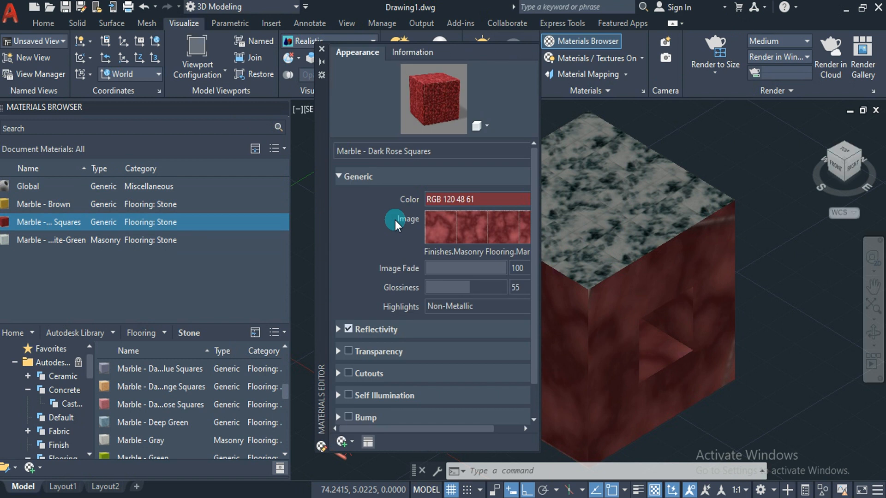
left_click(459, 227)
left_click(665, 431)
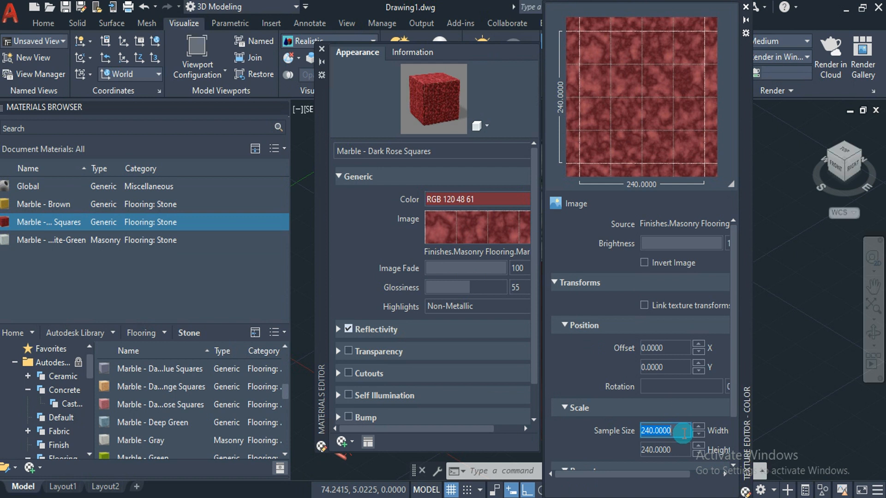
type("25")
key("Tab")
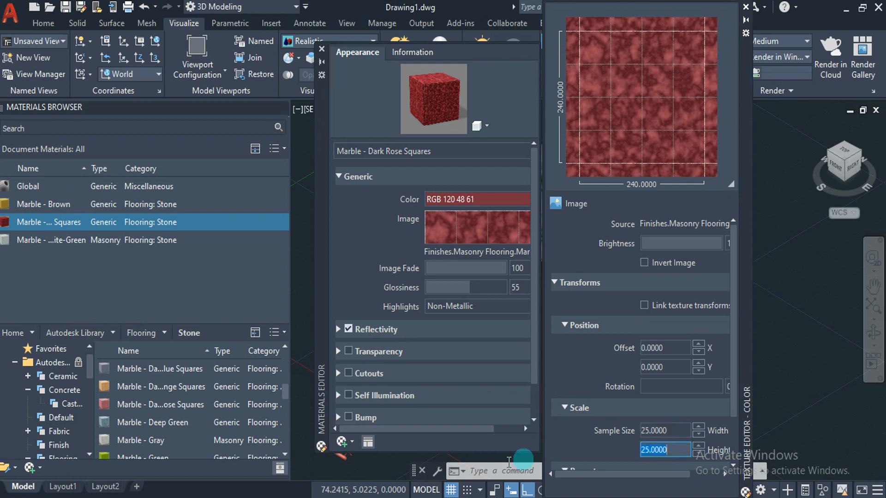
Set the sample size of the Dark Rose Squares texture to 50 wide and 50 high.
left_click_drag(734, 386, 735, 458)
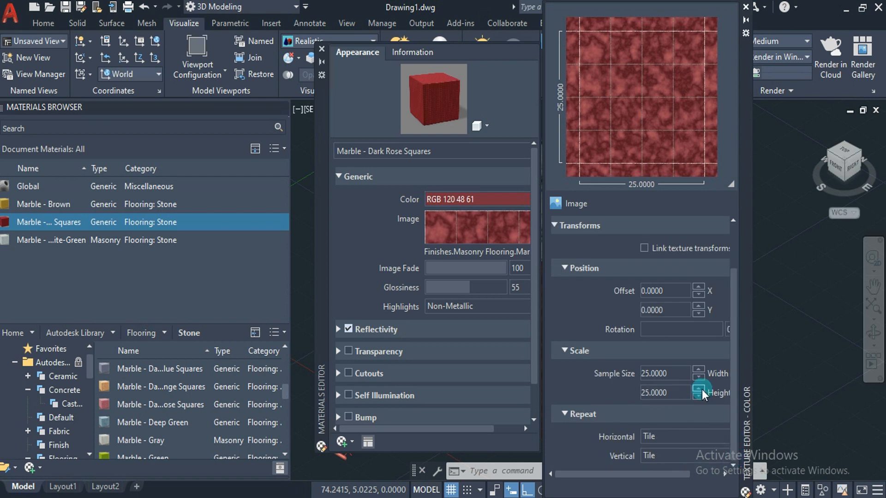
left_click_drag(651, 394, 572, 402)
type("50")
key("Return")
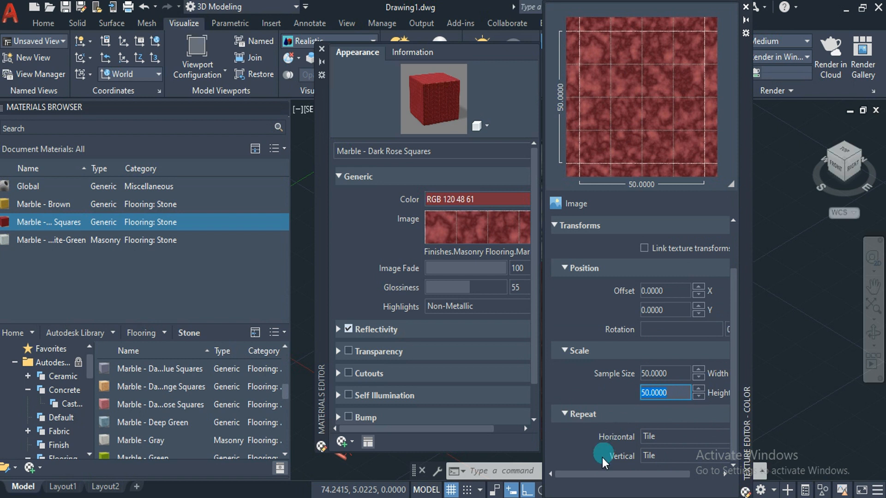
Try to release the sample size's aspect ratio lock with a height of 25, and set the texture's sample height to 77.
left_click_drag(597, 475, 645, 476)
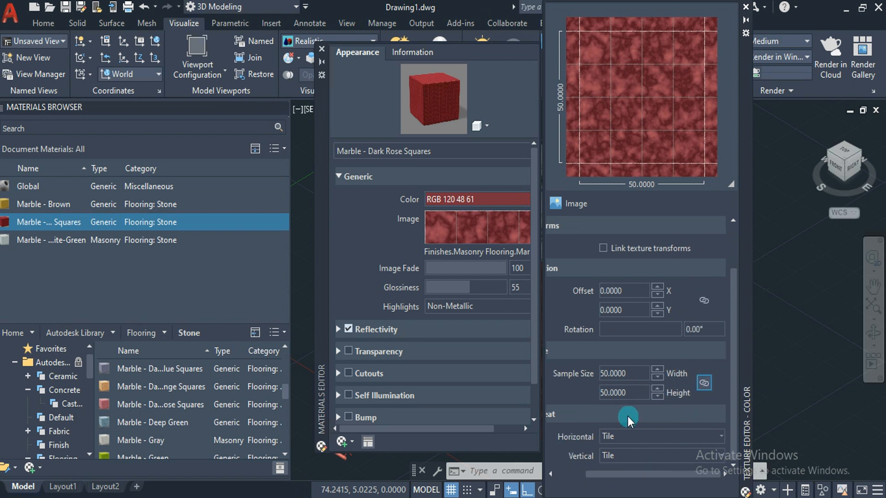
double_click(621, 393)
type("2525")
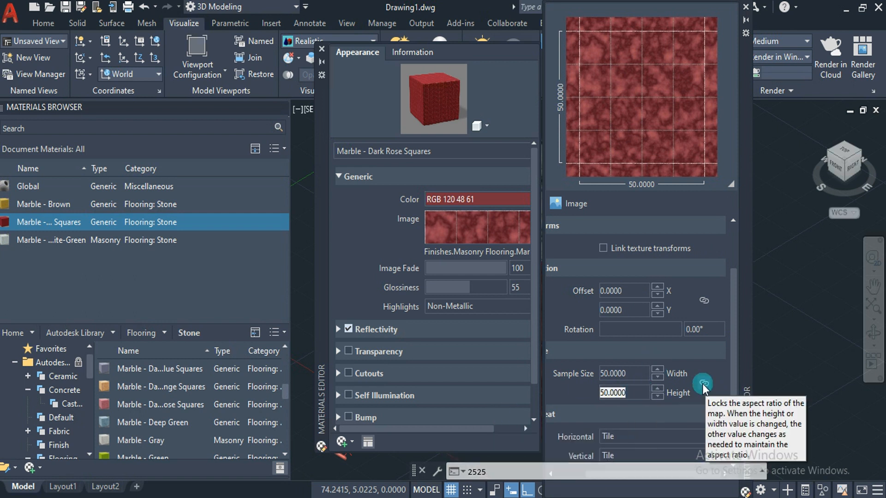
double_click(637, 392)
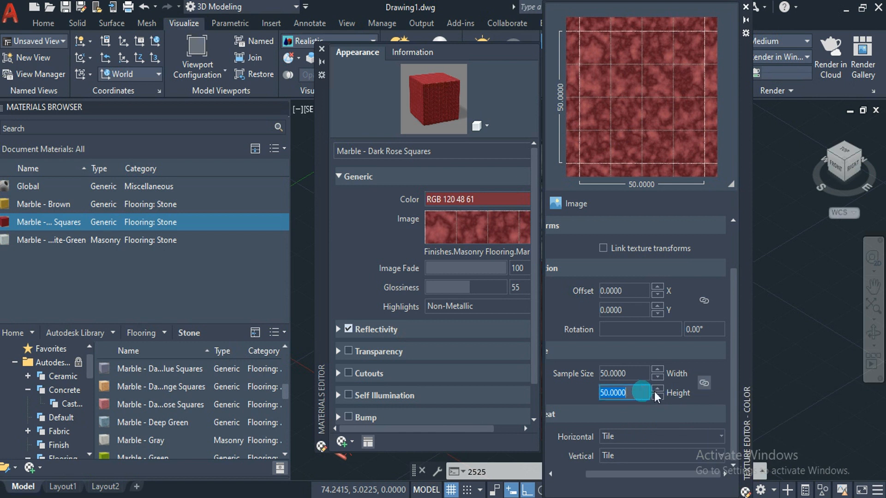
left_click(702, 386)
double_click(636, 394)
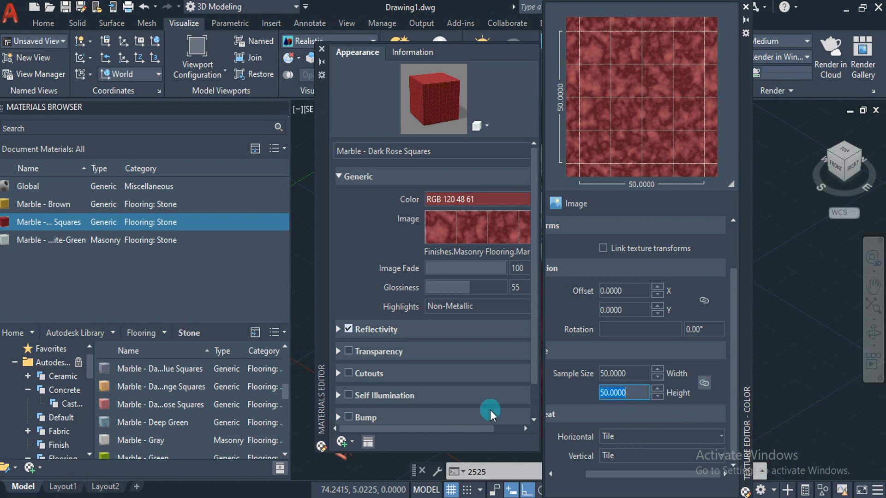
type("25")
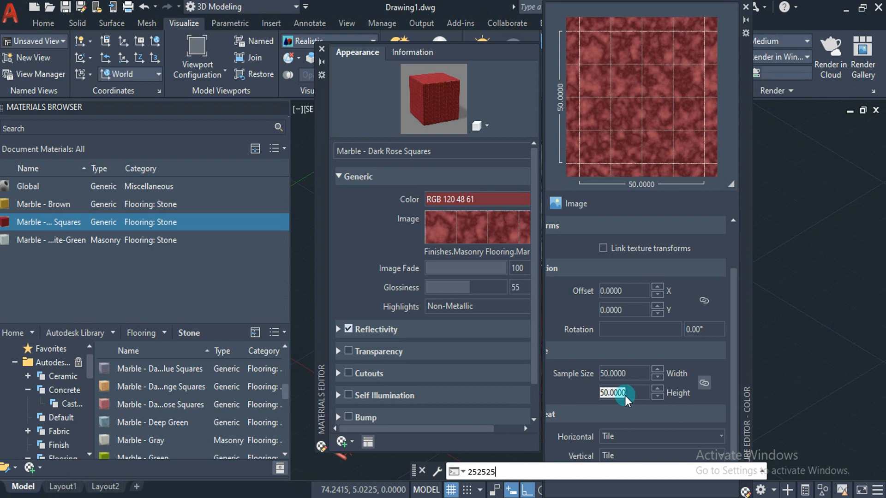
key("Return")
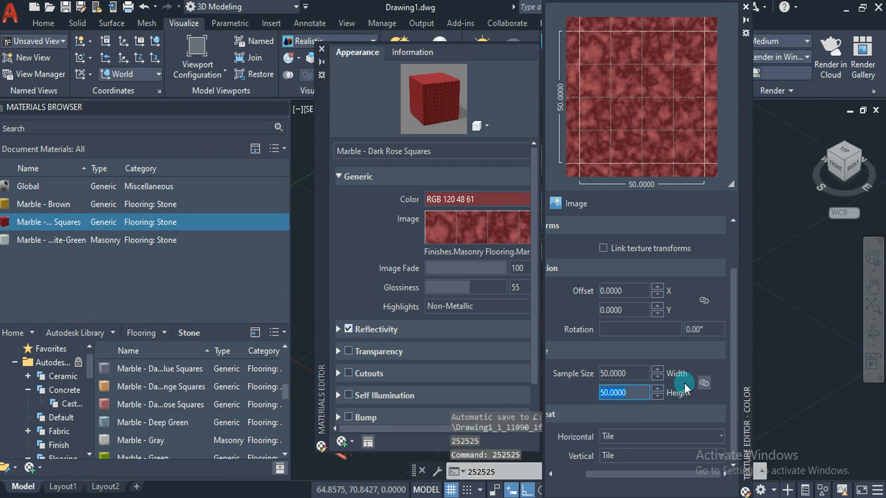
type("77")
key("Return")
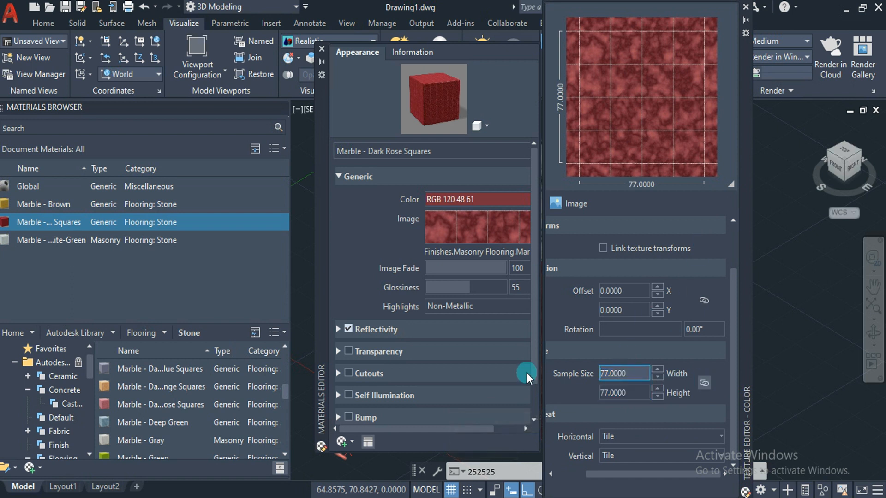
Set the Dark Rose Squares texture's sample width to 25 and its rotation to 45°, and close the texture and material editors.
mouse_move(631, 372)
left_mouse_down()
mouse_move(586, 371)
mouse_move(637, 374)
left_mouse_up()
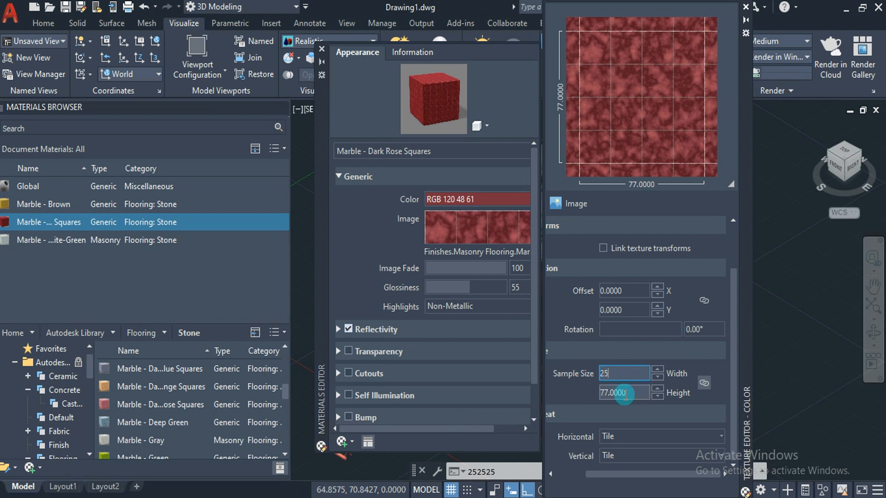
left_click(625, 393)
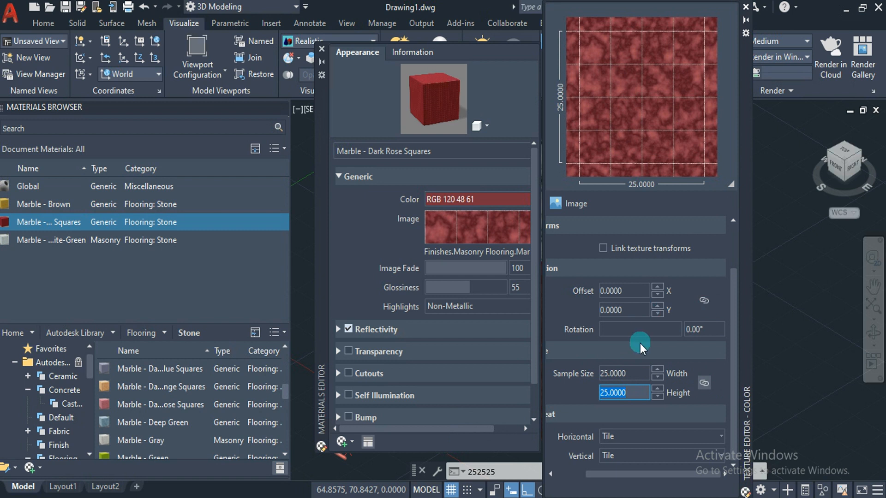
left_click(699, 330)
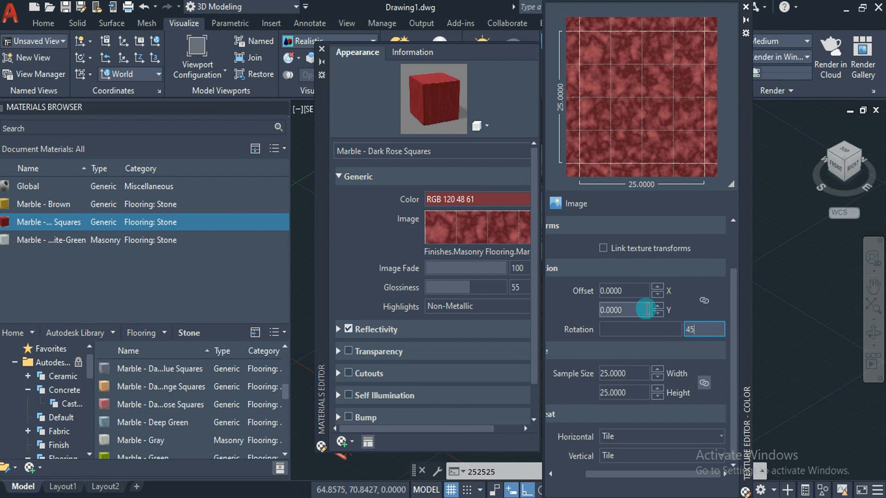
left_click(645, 310)
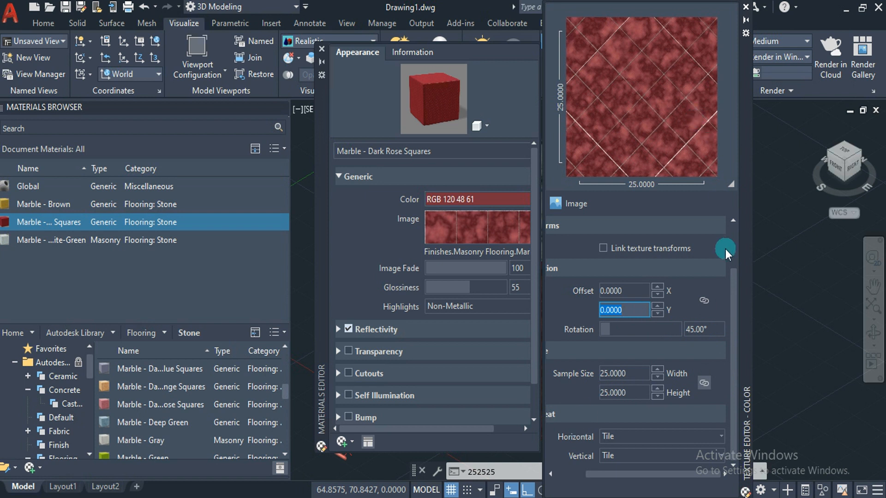
left_click_drag(732, 277, 725, 200)
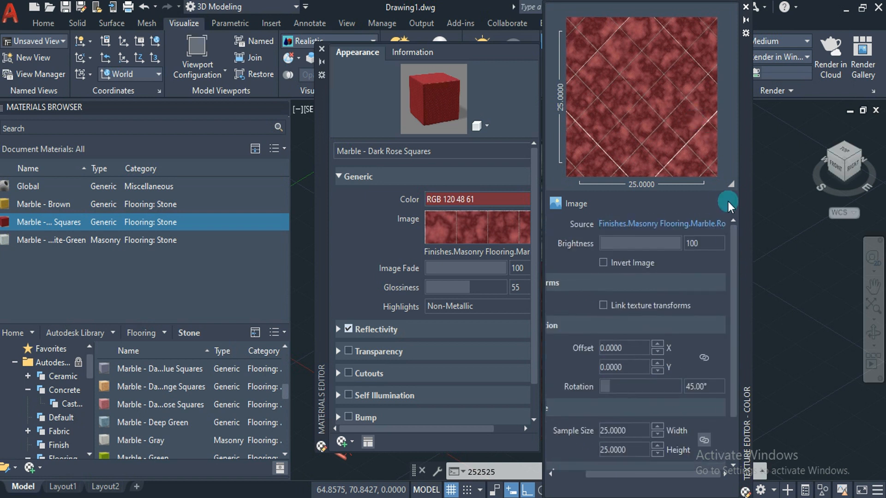
left_click(745, 8)
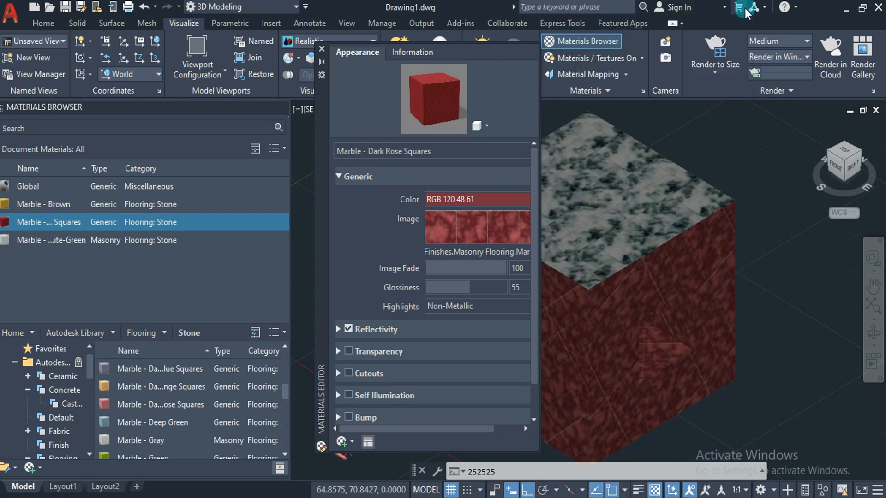
left_click(321, 48)
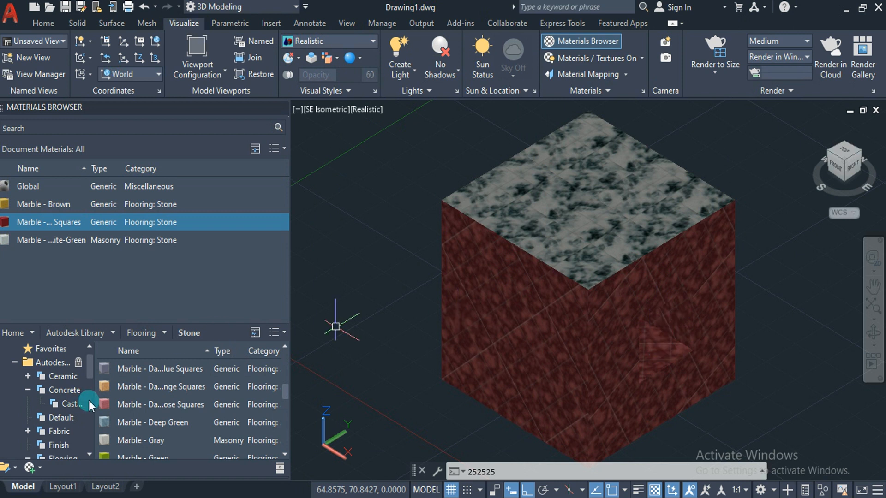
Assign the Blocks material from the Concrete library to the inner side face of the cube's rectangular opening.
left_click(73, 390)
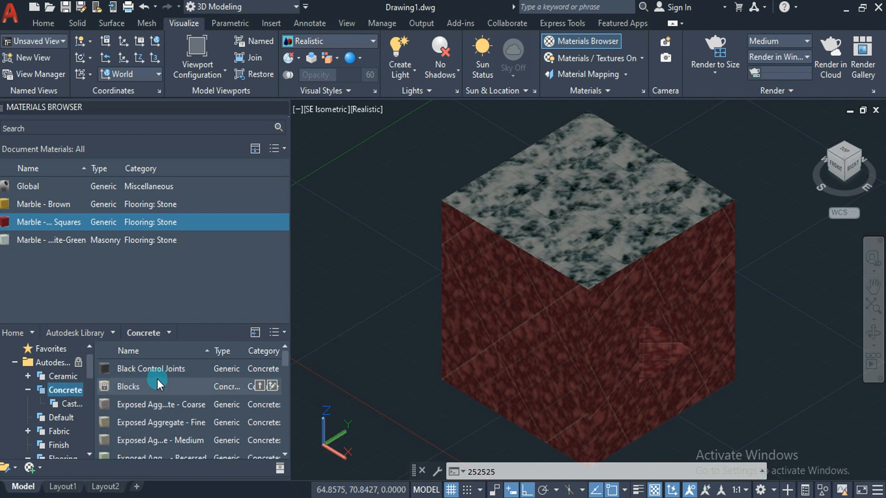
left_click(142, 400)
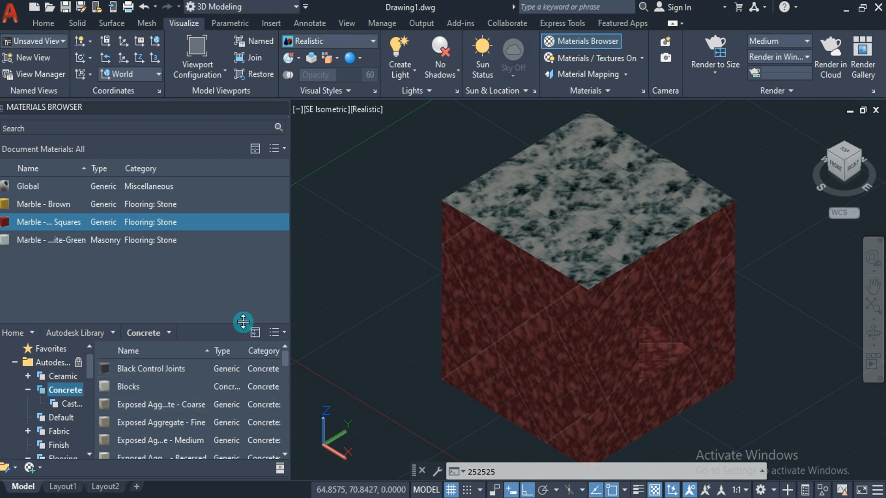
left_click_drag(243, 325, 262, 223)
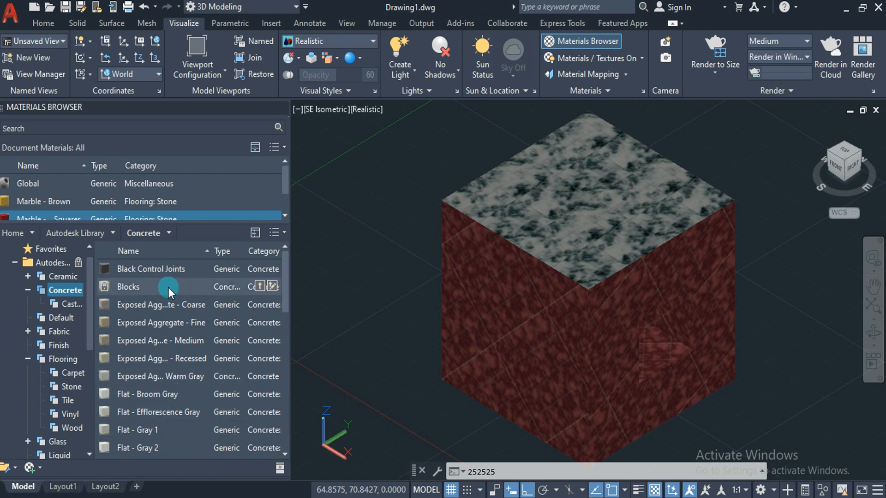
left_click_drag(170, 292, 674, 317)
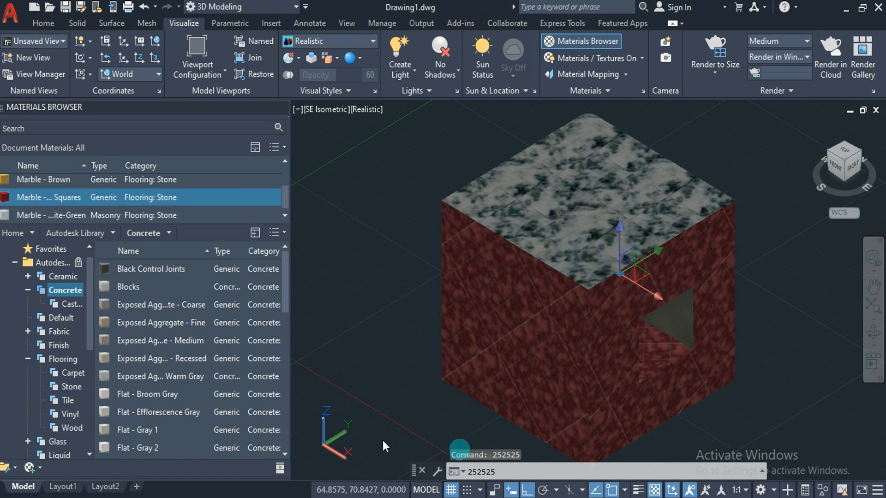
Try the Red Oak - Natural Classic material from the Flooring Wood library on the opening's bottom face and undo the assignment.
left_click(72, 427)
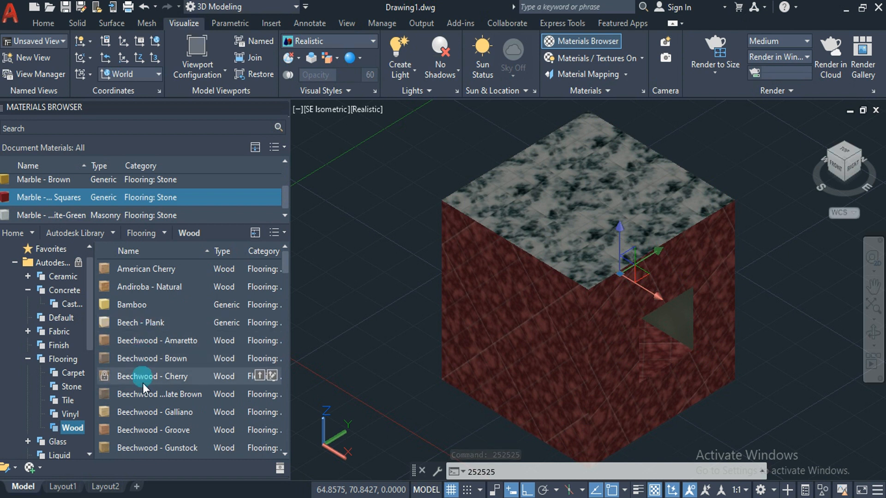
left_click_drag(285, 270, 280, 363)
left_click_drag(281, 408, 283, 360)
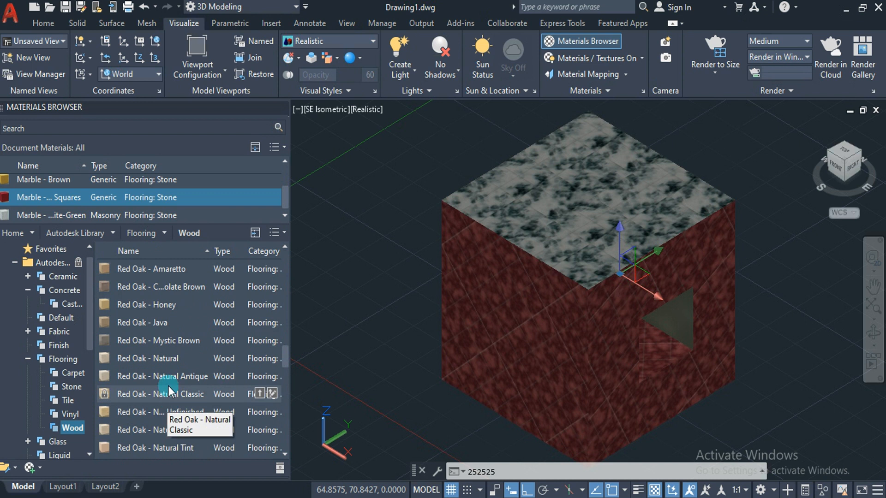
left_click_drag(169, 392, 657, 350)
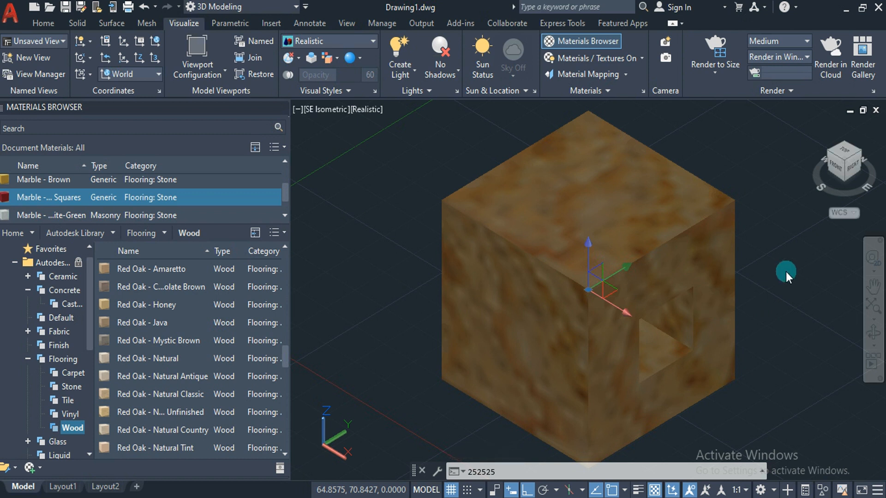
key("ctrl+z")
Assign the Red Oak - Natural Tint material to the bottom face of the cube's opening and close the materials browser.
scroll(138, 392, "down", 1)
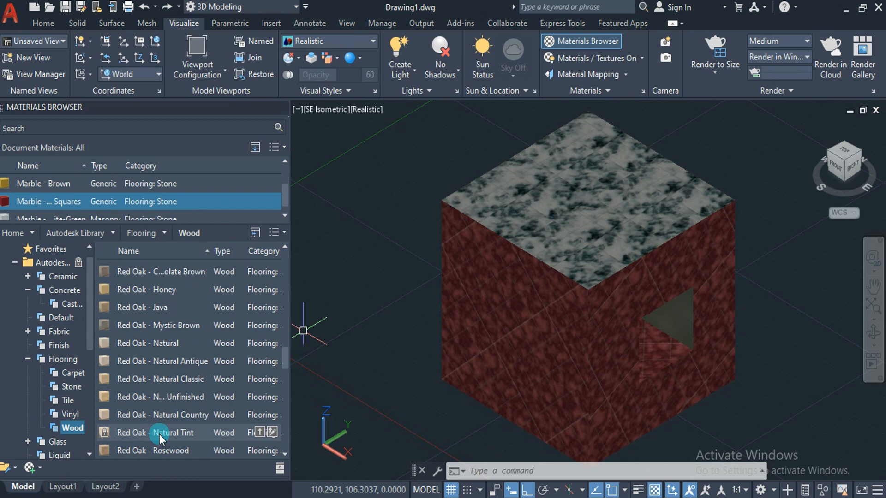
left_click_drag(159, 437, 654, 347)
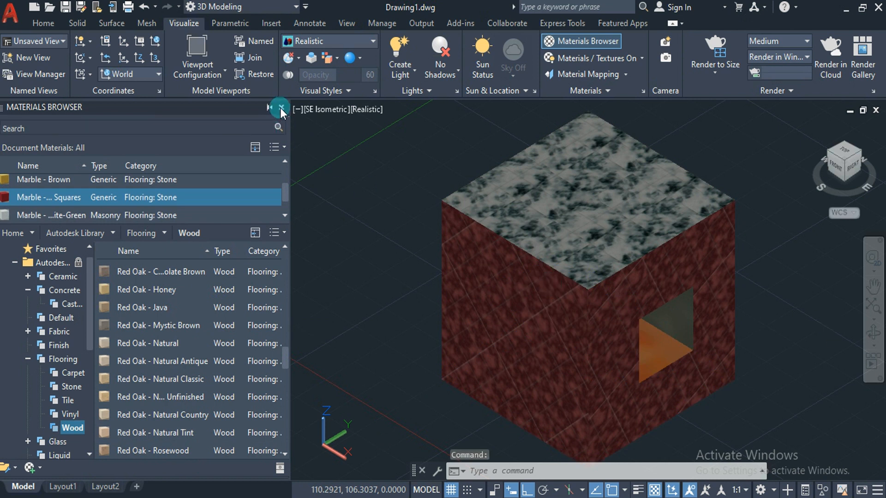
left_click(281, 108)
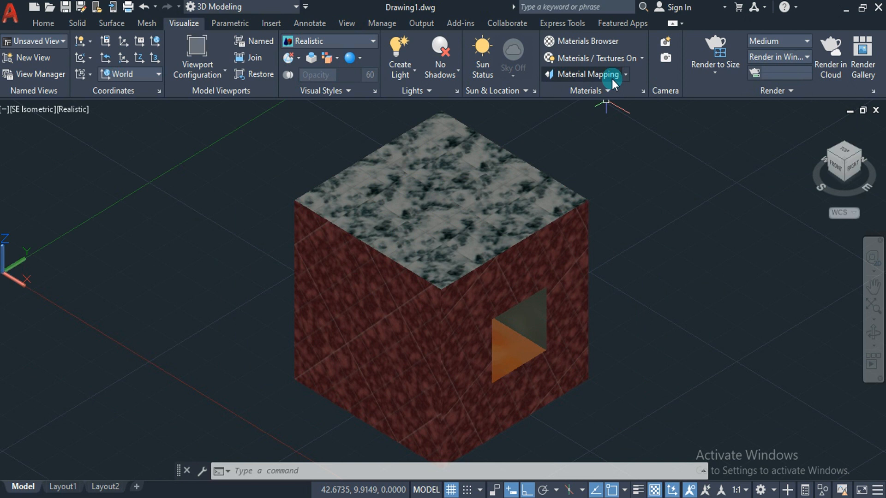
Try planar material mapping on the whole cube, cancel the adjustment and undo the mapping.
left_click(626, 75)
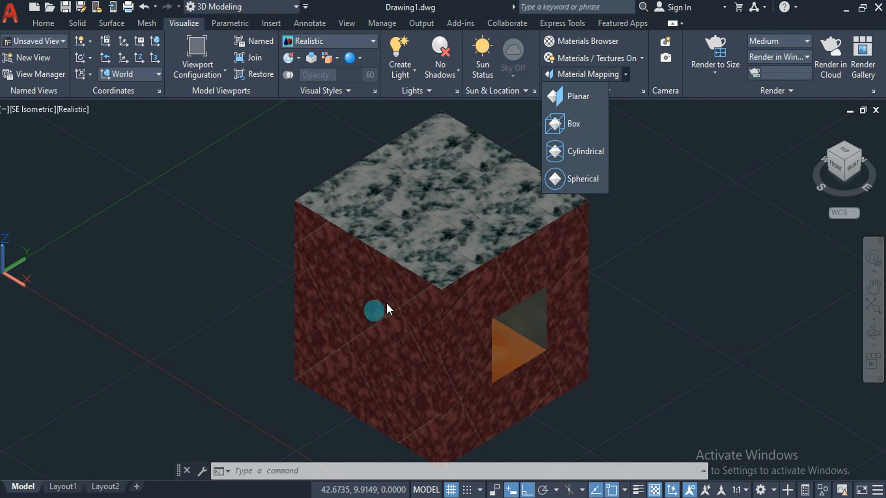
left_click(572, 101)
left_click(458, 210)
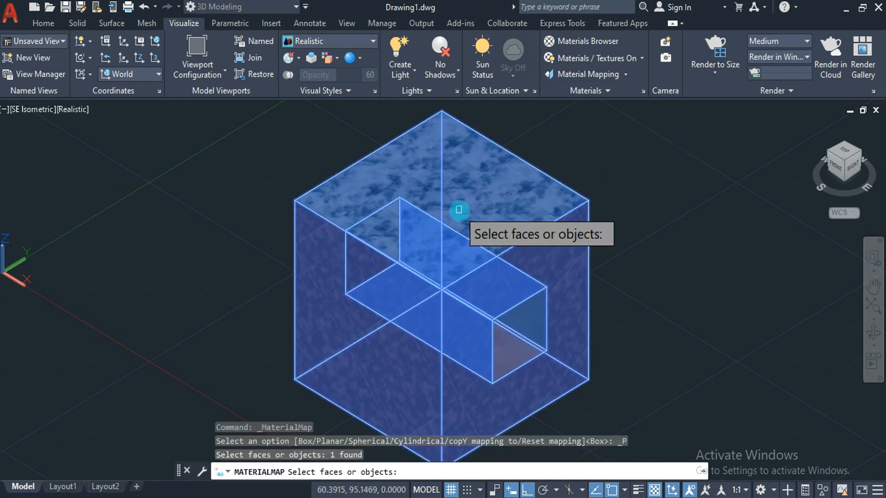
key("Return")
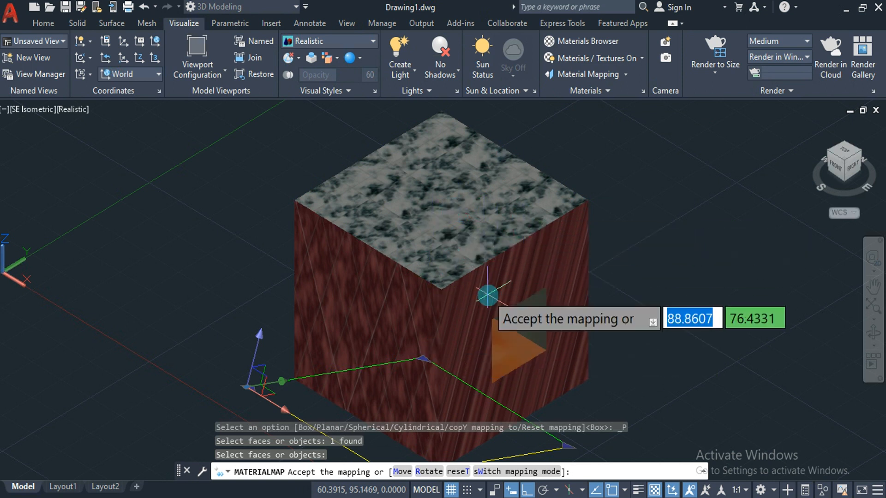
key("Escape")
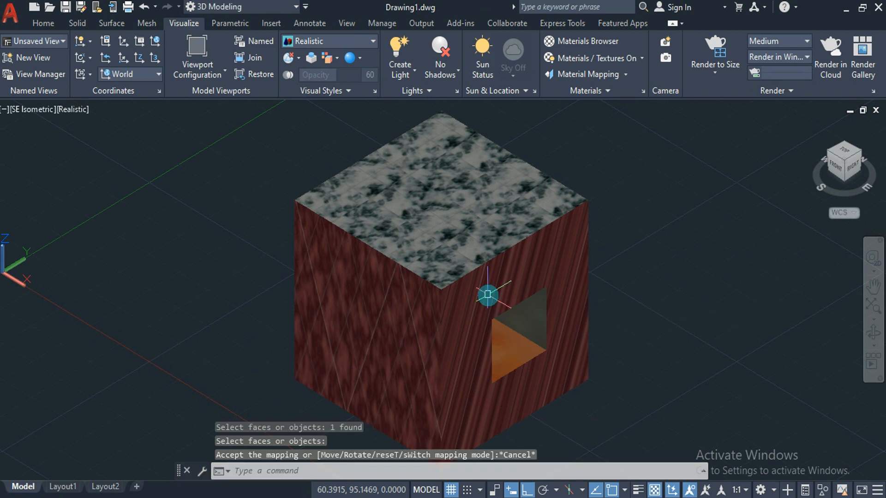
key("ctrl+z")
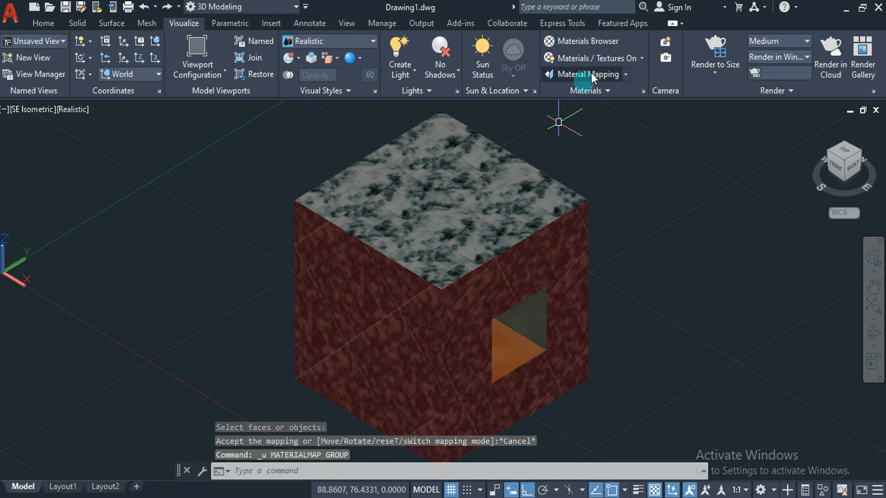
Apply planar material mapping to the cube's front side face, the one without the opening.
left_click(624, 71)
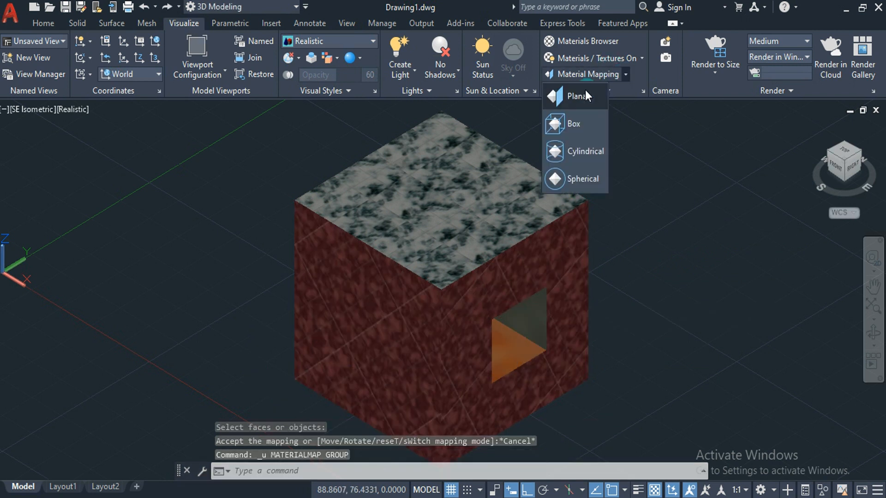
left_click(583, 94)
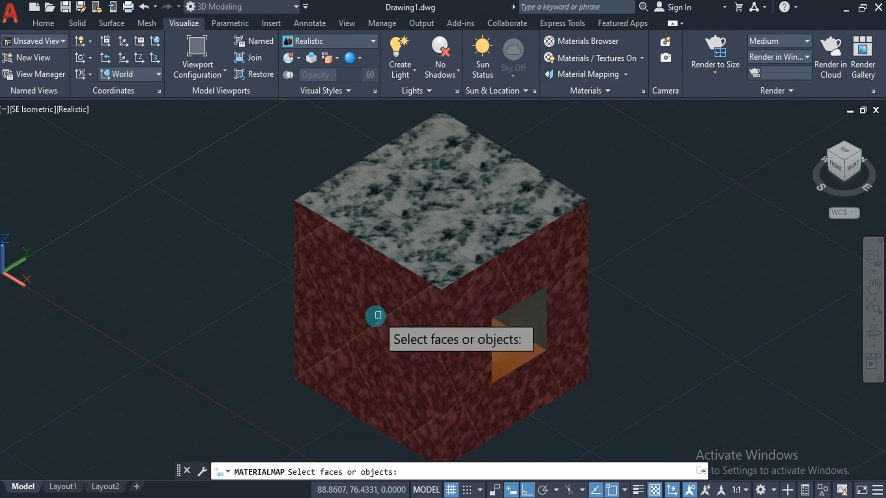
left_click(371, 315)
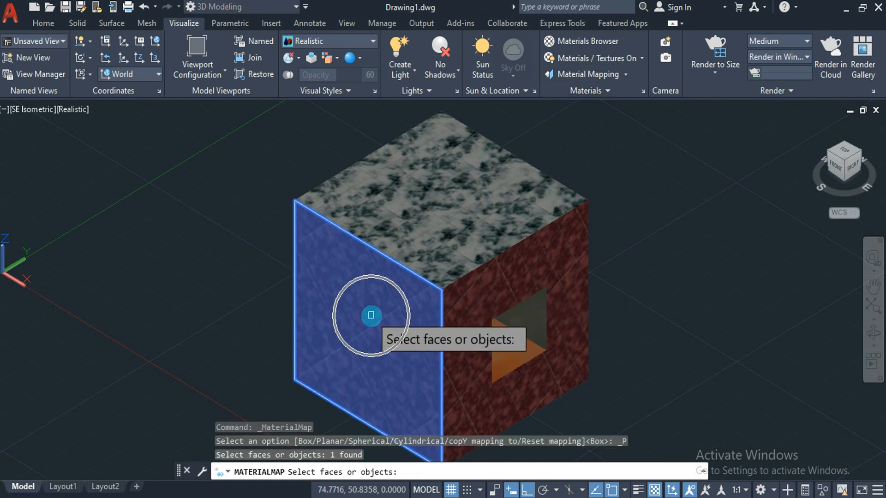
key("Return")
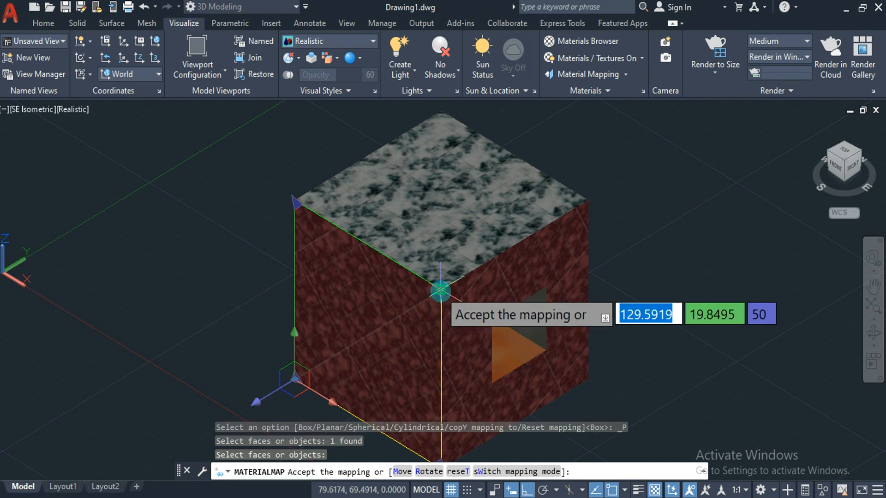
Adjust the face's planar mapping by its corner grips, turning Ortho off to reshape it freely, and leave the mapping command.
left_click(441, 291)
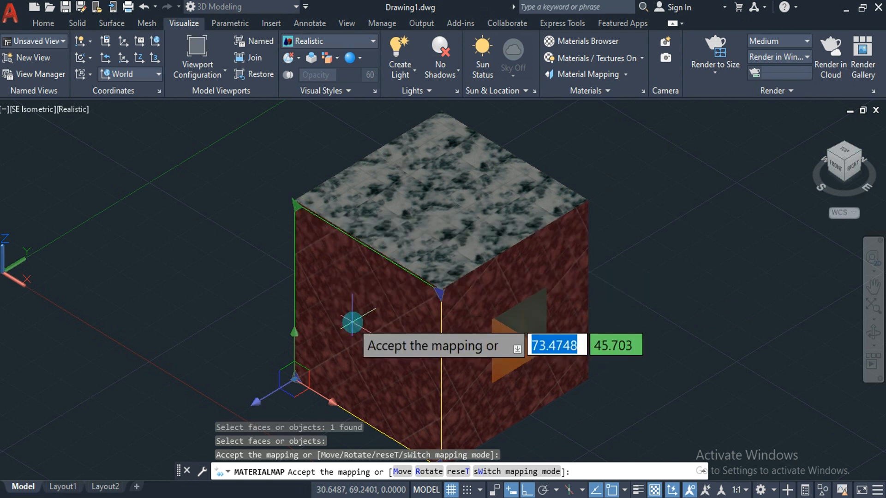
left_click(343, 283)
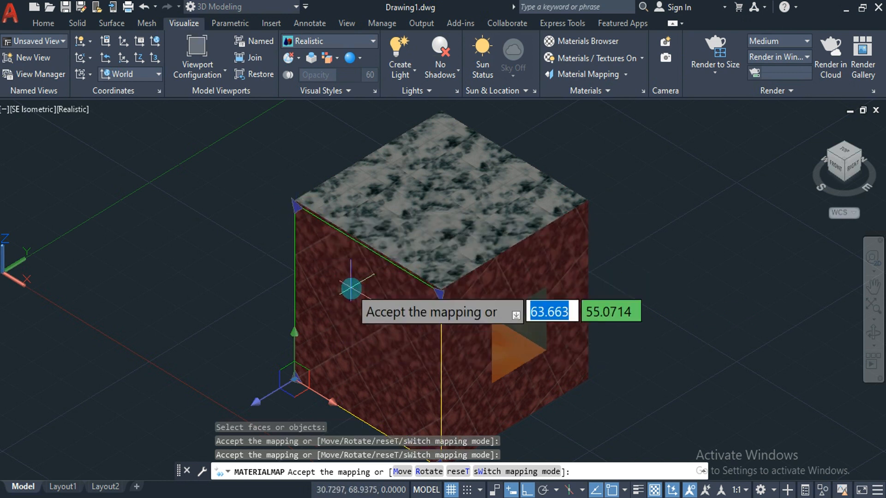
left_click(527, 489)
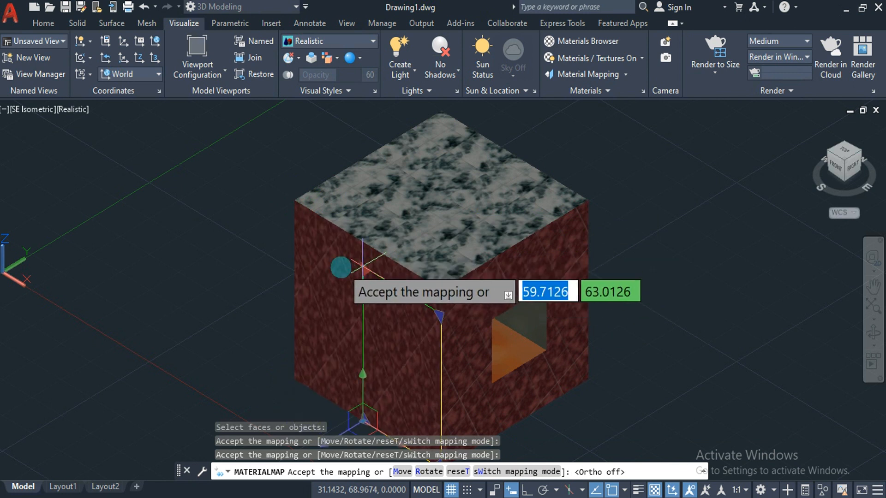
left_click(339, 265)
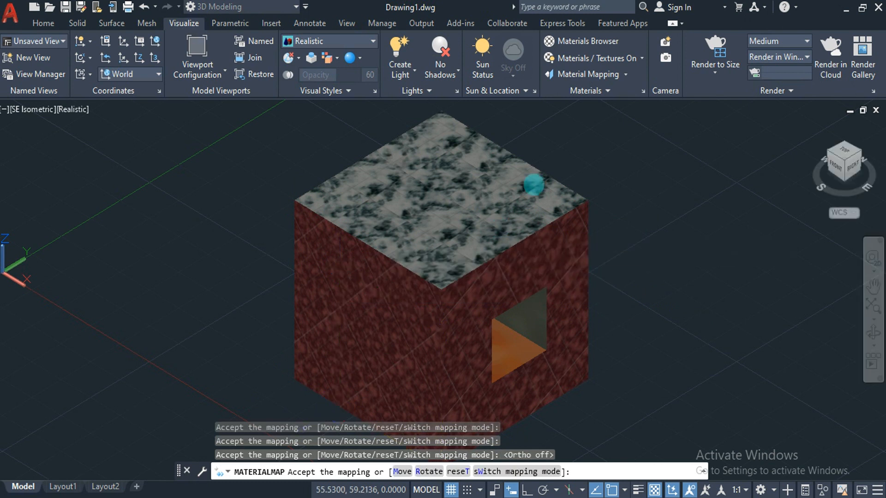
key("Escape")
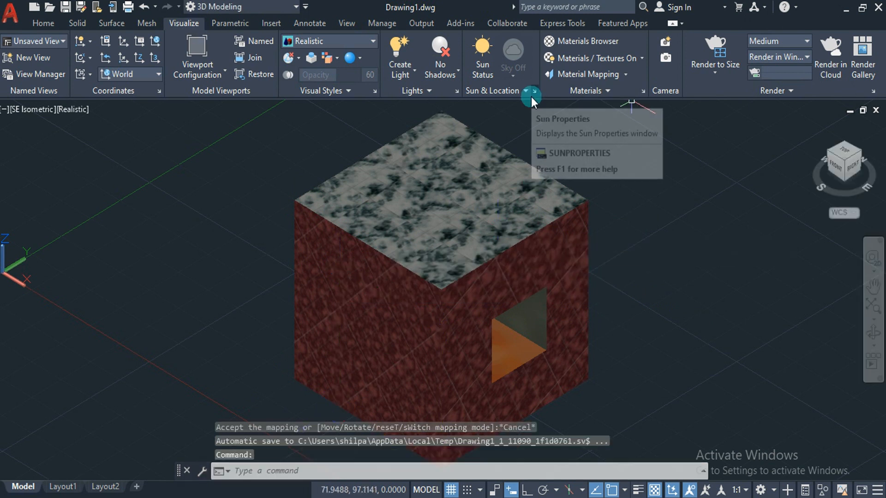
Display the cube with Materials / Textures Off, and with Materials On / Textures Off for comparison.
left_click(640, 59)
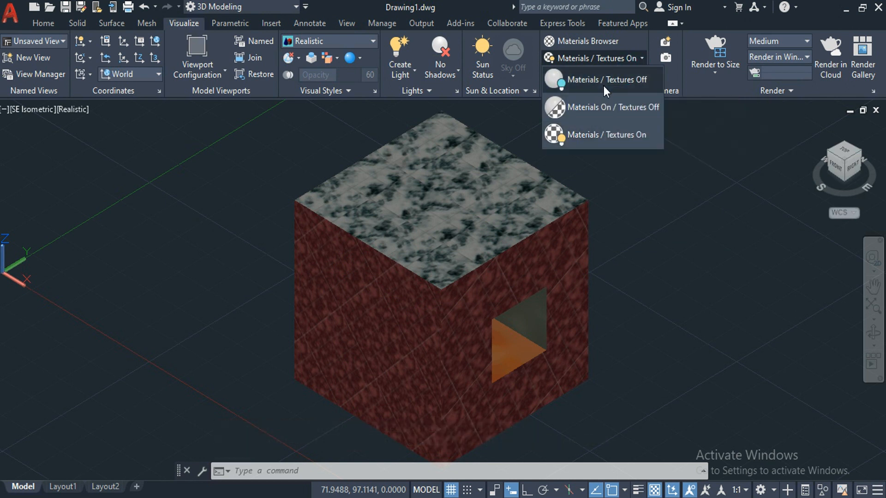
left_click(603, 86)
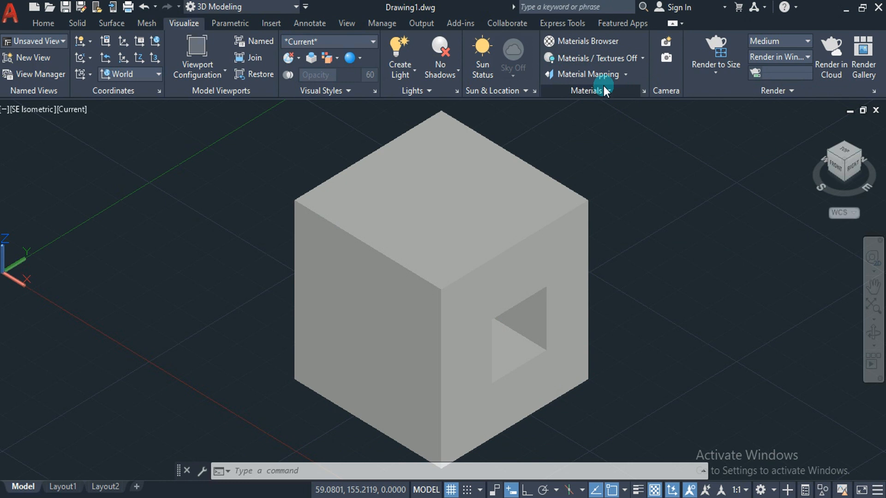
left_click(616, 62)
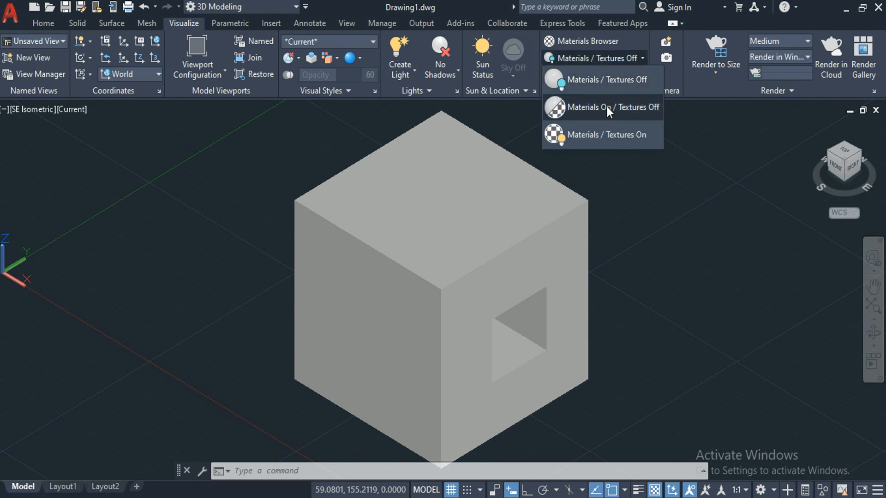
left_click(607, 106)
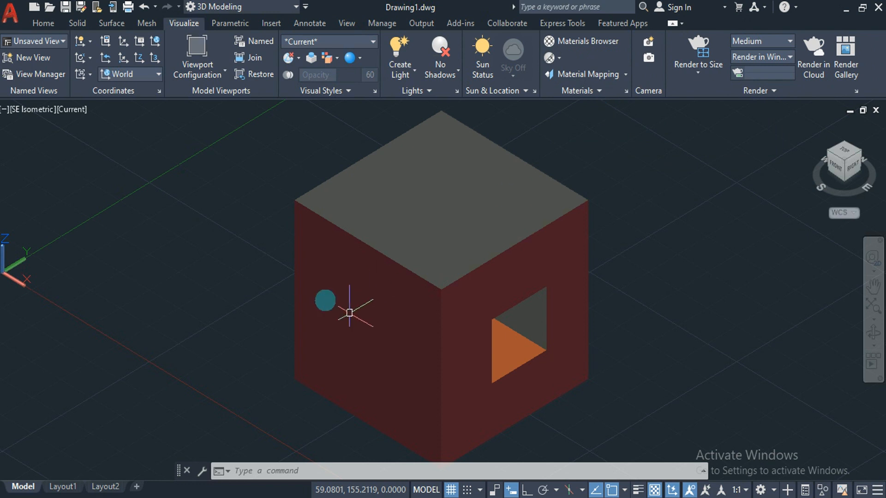
mouse_move(328, 317)
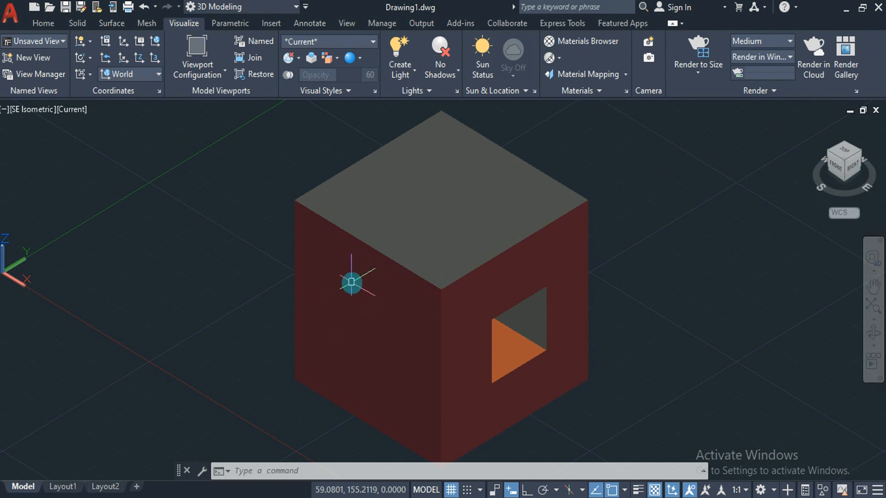
mouse_move(352, 282)
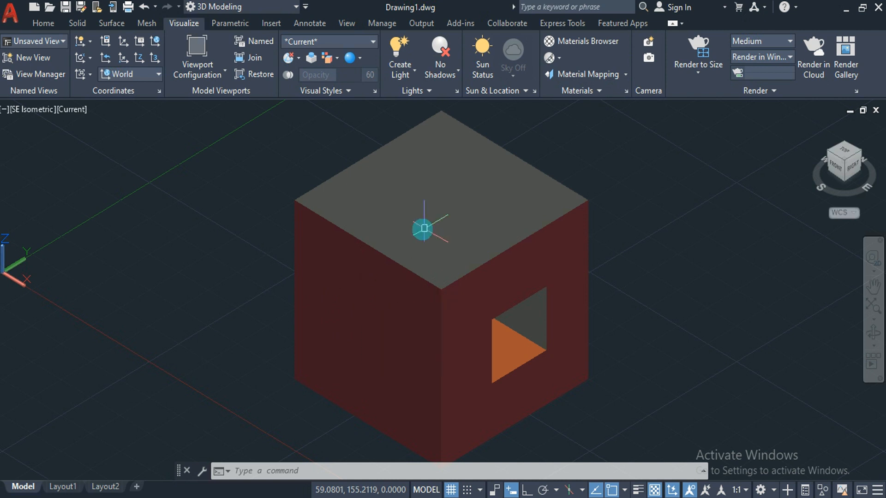
Turn materials and textures back on and set the viewport's visual style to Realistic.
left_click(559, 58)
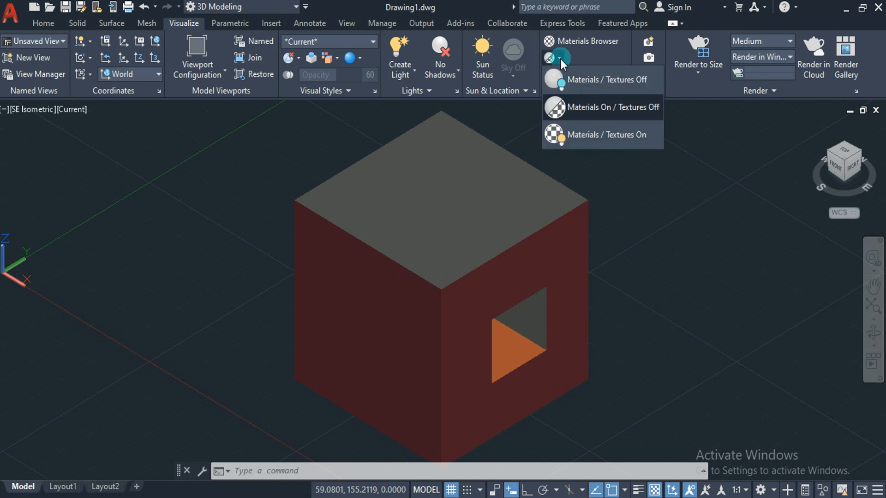
left_click(577, 134)
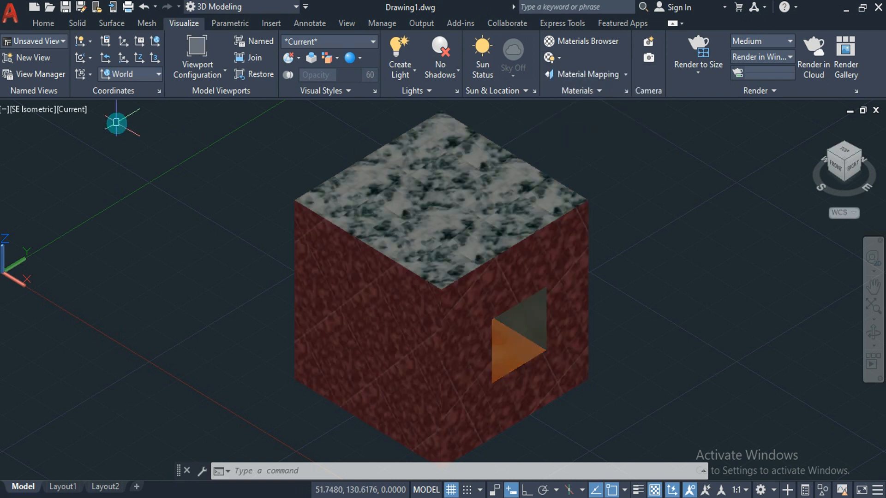
left_click(74, 111)
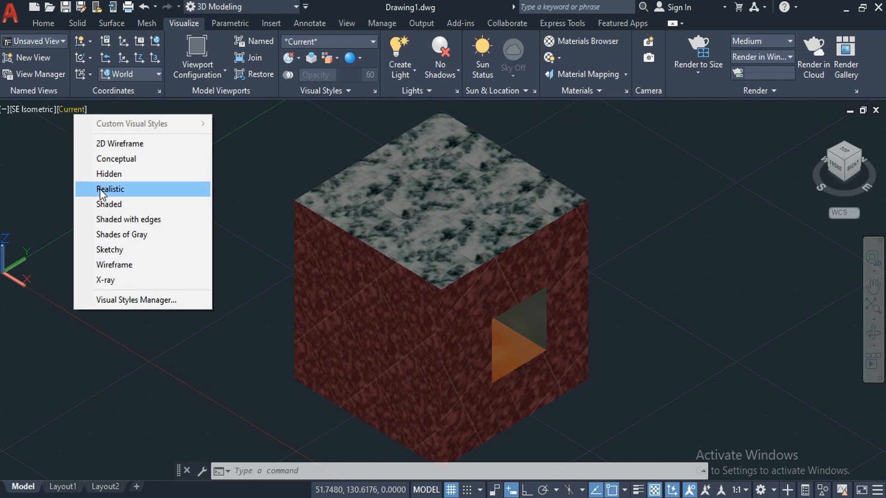
left_click(97, 189)
Try the Hidden visual style on the cube and return to Realistic.
left_click(67, 110)
left_click(97, 179)
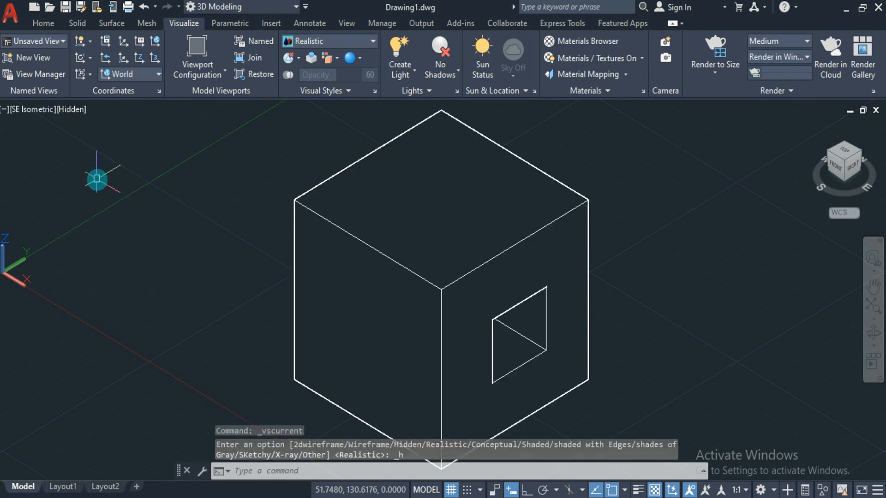
left_click(80, 108)
left_click(103, 193)
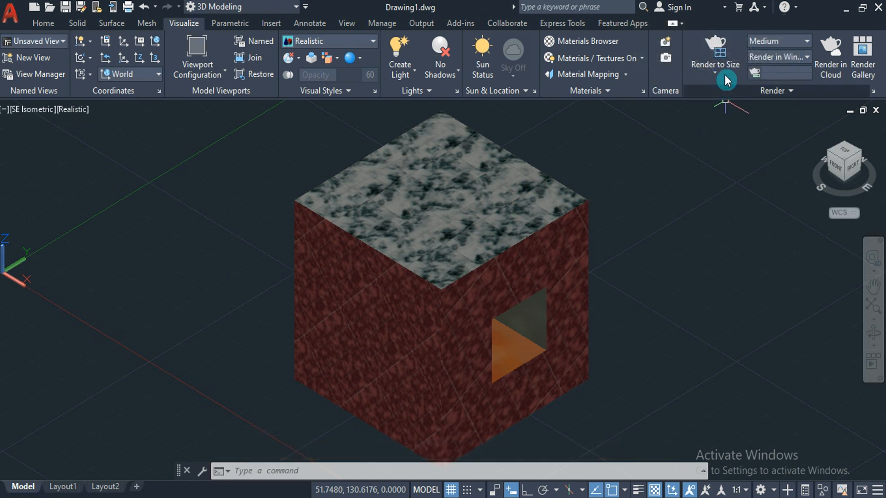
Review the available render output sizes, quality presets and render destinations.
left_click(721, 71)
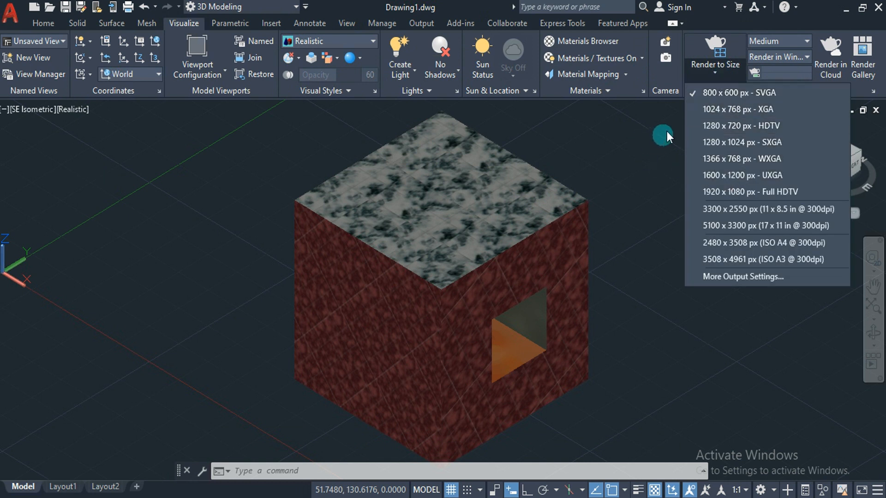
left_click(766, 49)
left_click(779, 40)
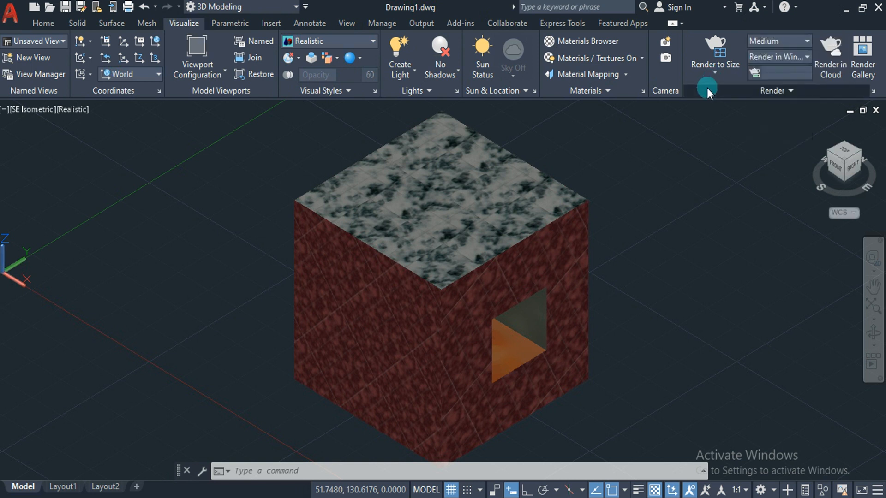
left_click(722, 84)
left_click(756, 70)
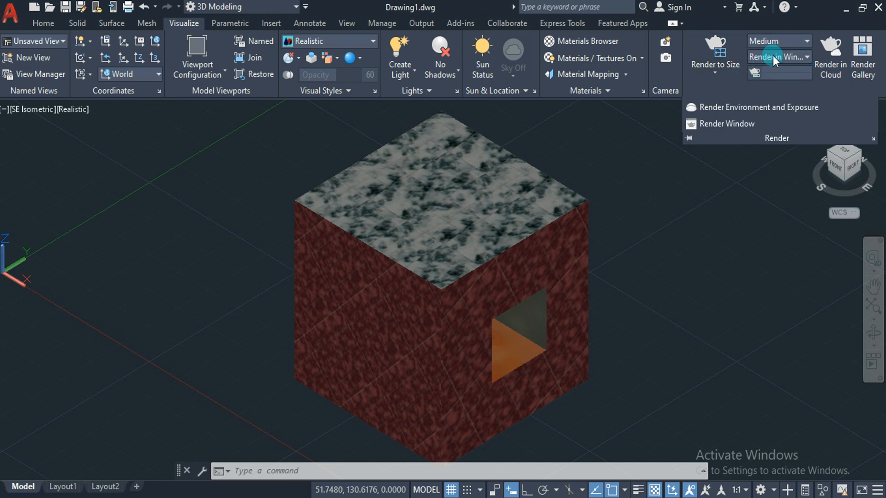
left_click(773, 57)
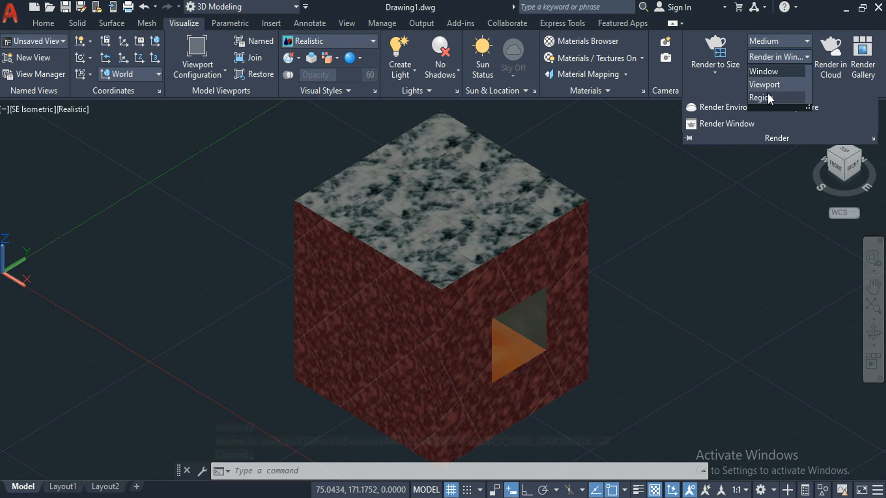
left_click(768, 94)
left_click(743, 65)
Set the render preset to Low and open the Render Window.
left_click(773, 38)
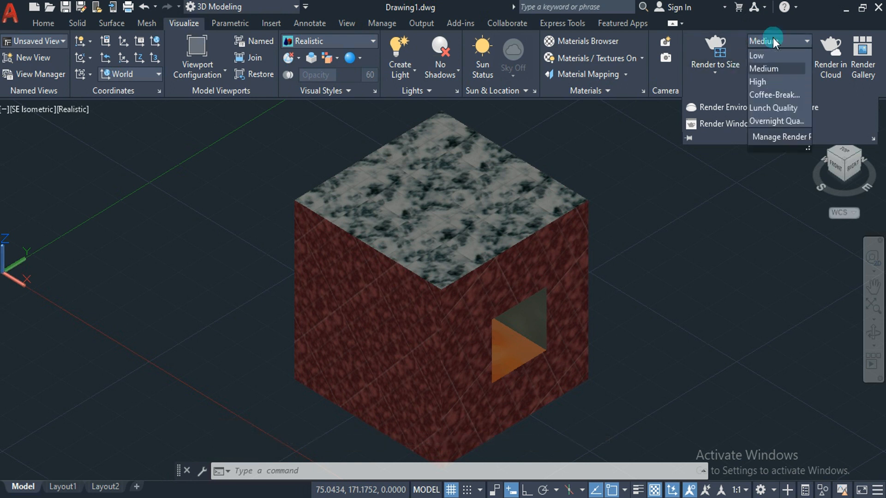
left_click(771, 64)
left_click(723, 126)
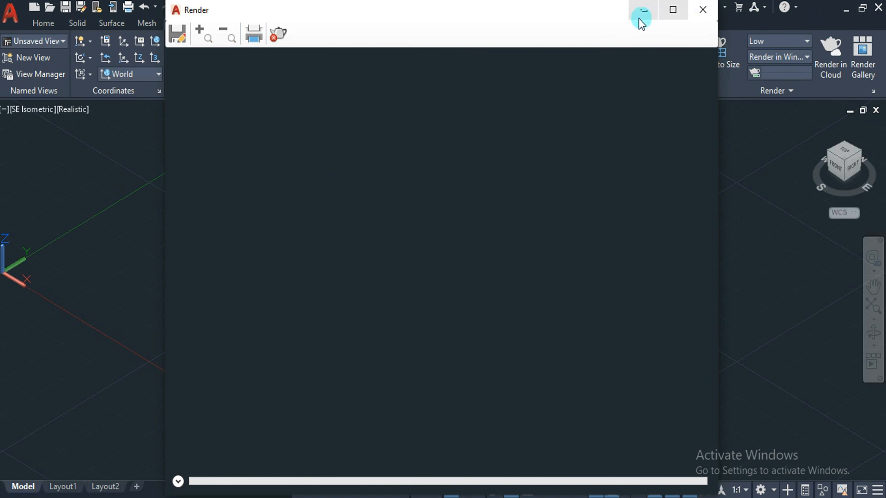
Maximize the Render window to examine its save, zoom and print tools, and close it.
left_click_drag(582, 10, 675, 2)
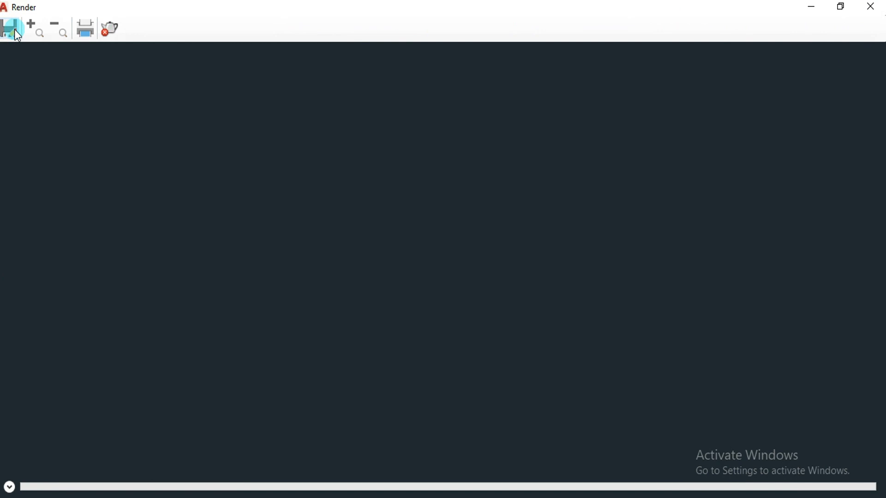
left_click(870, 7)
key("Escape")
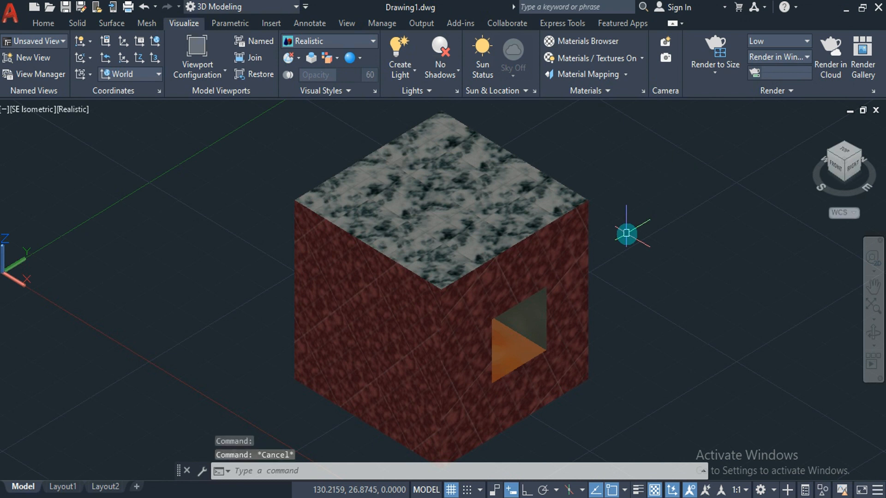